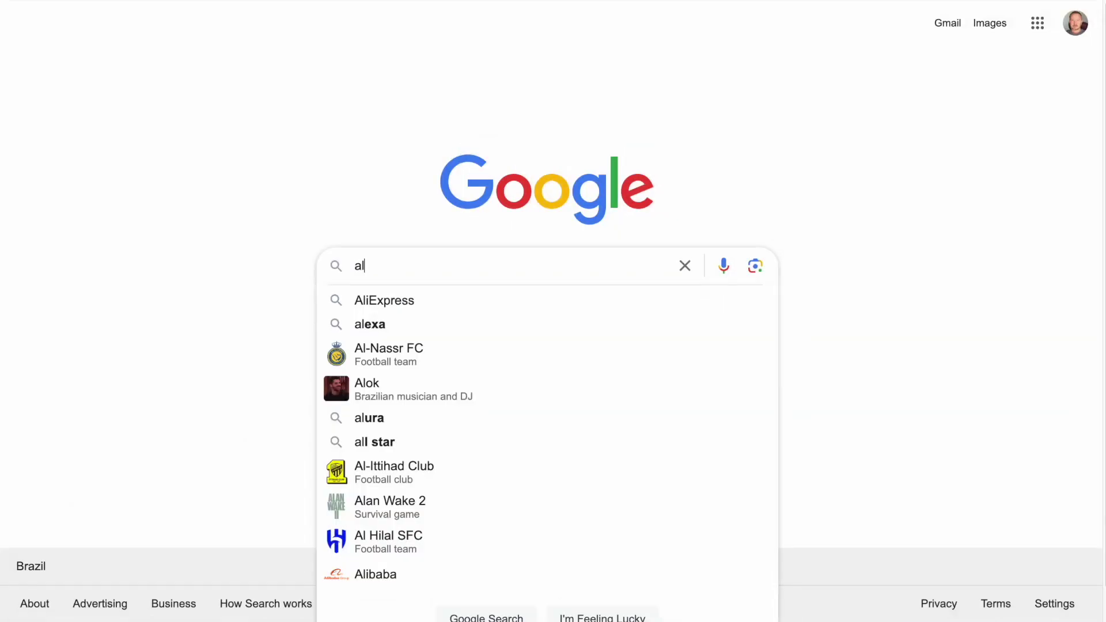
Step: Search Google for "all in one seo" and look through the results
text(l in one seo)
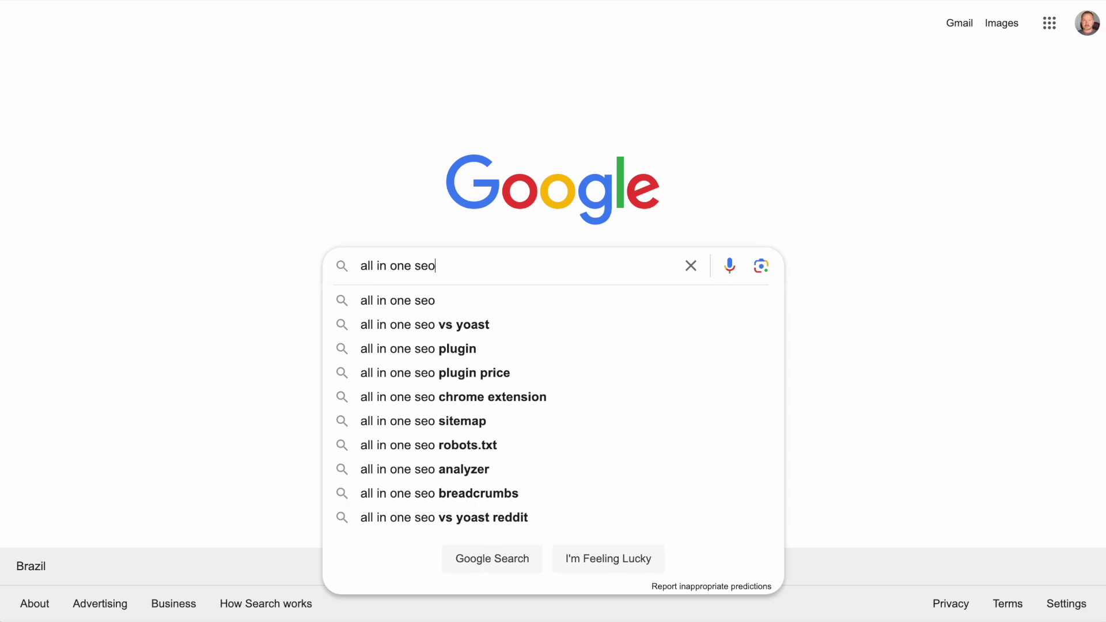
key(Return)
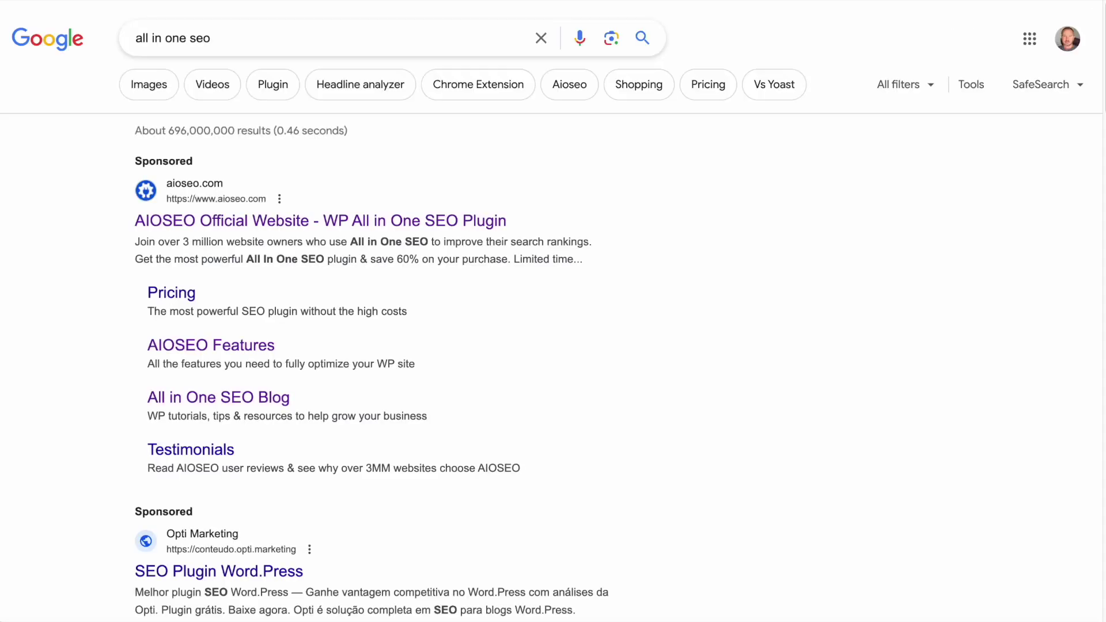
scroll(465, 277, down, 3)
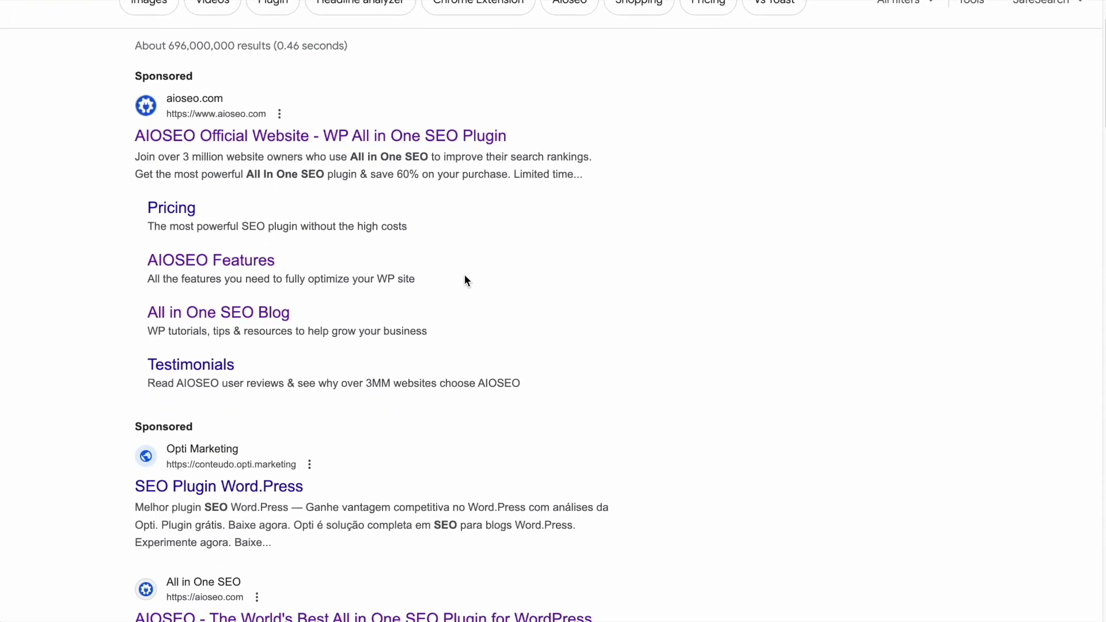
scroll(466, 279, down, 4)
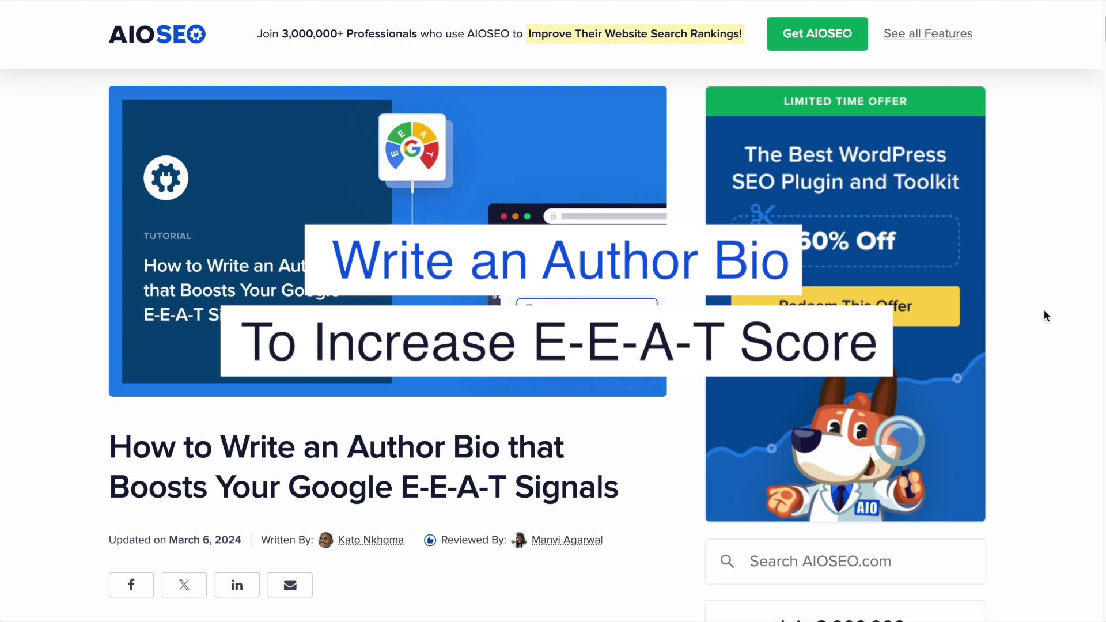
Step: Skim the AIOSEO article on writing an author bio that boosts Google E-E-A-T signals
scroll(1047, 316, down, 1)
scroll(1045, 312, down, 3)
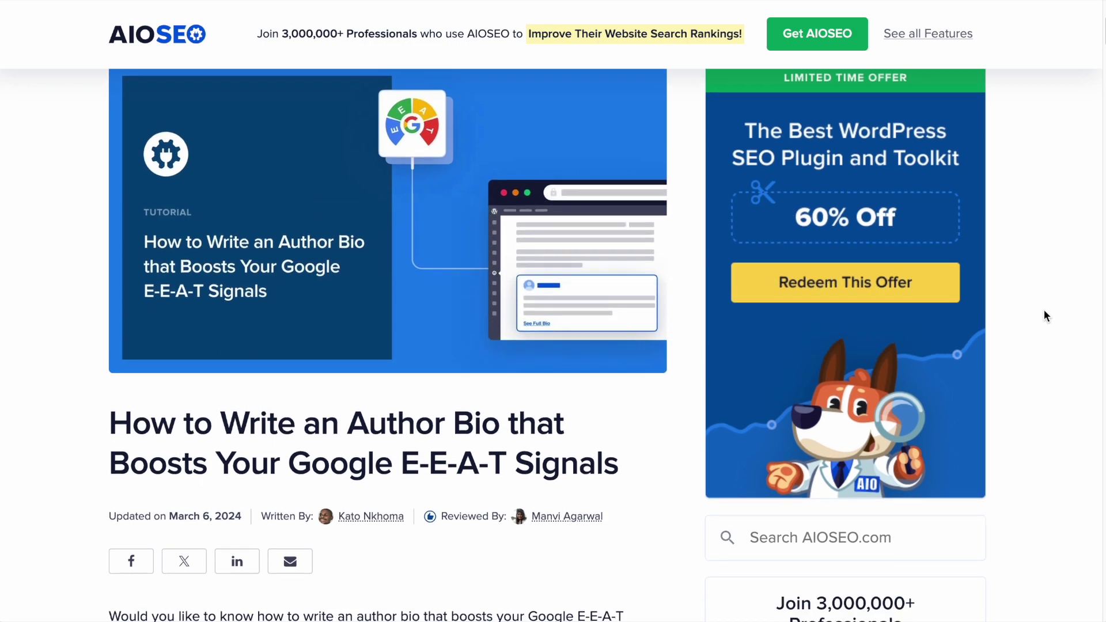
scroll(1047, 316, down, 2)
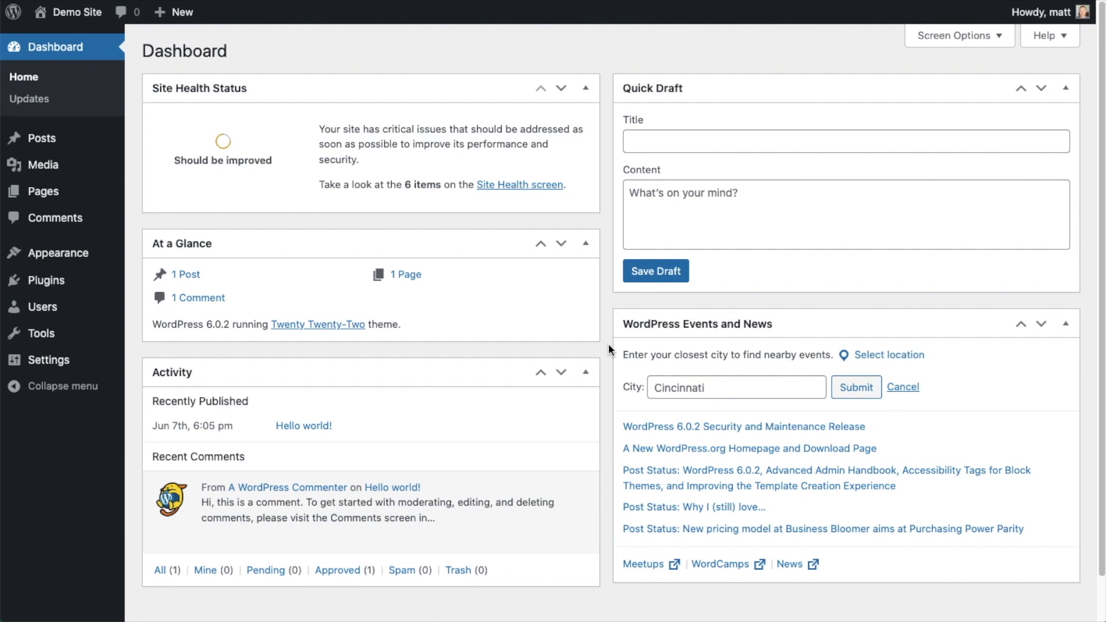
Step: Open the WordPress page for adding plugins, and download AIOSEO Pro from the downloads area of the AIOSEO account
click(51, 283)
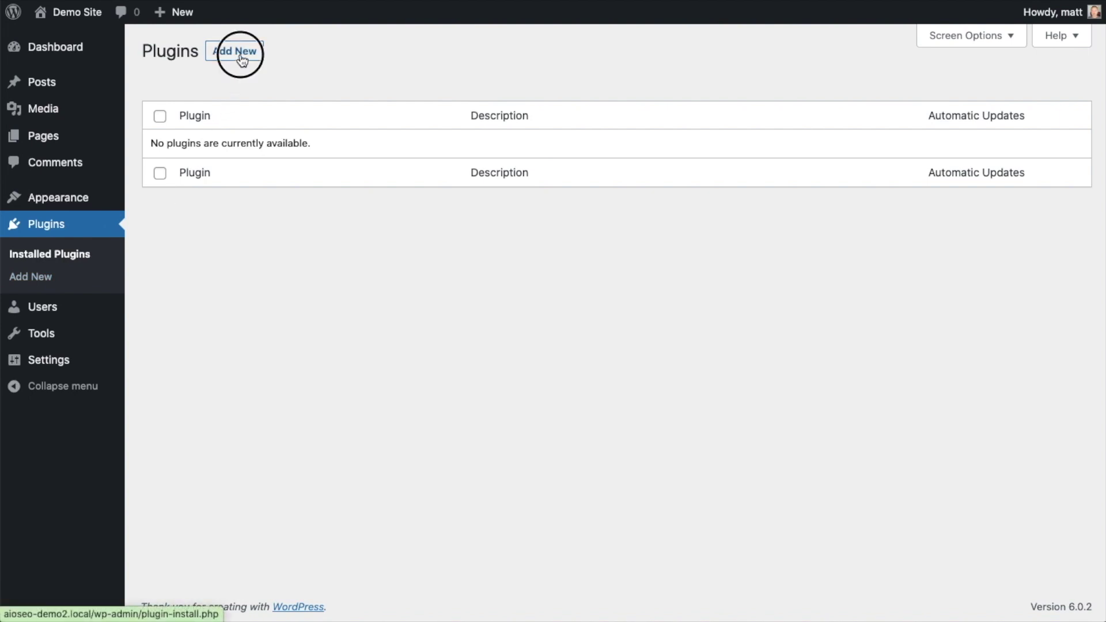
click(242, 57)
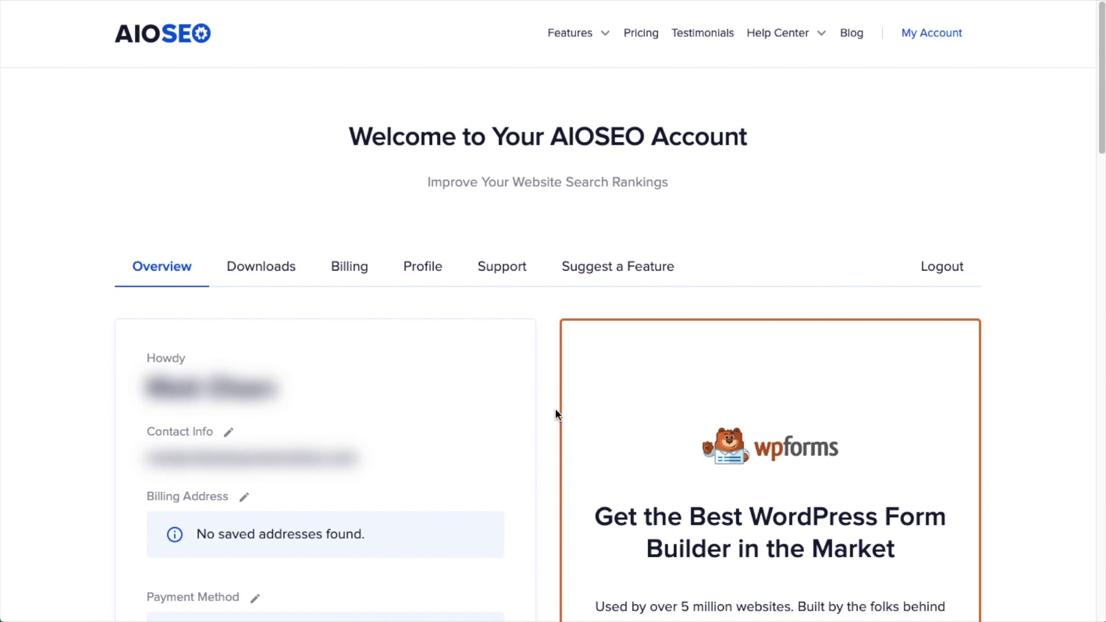
click(277, 270)
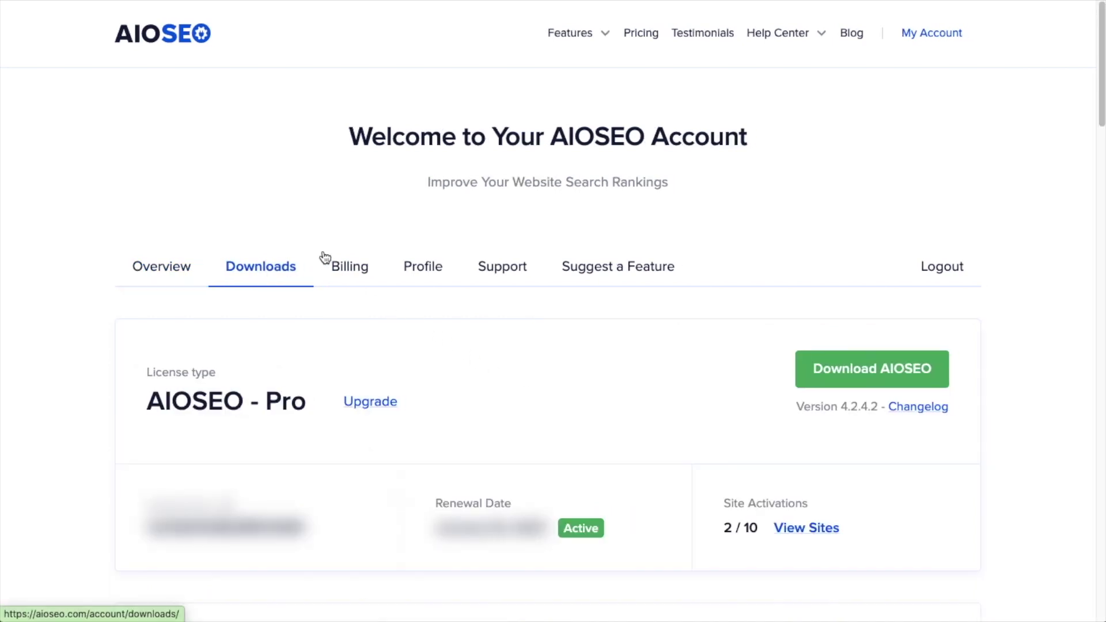
click(843, 372)
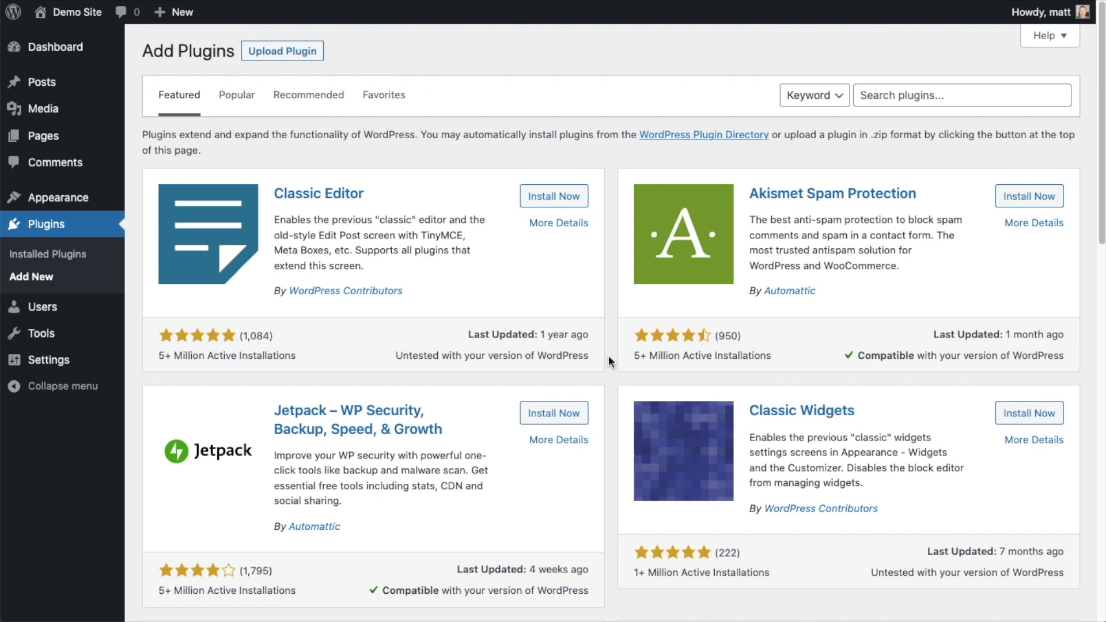
Step: Upload aioseo-pro-v4.2.4.2.zip to WordPress, then install and activate the plugin
click(299, 50)
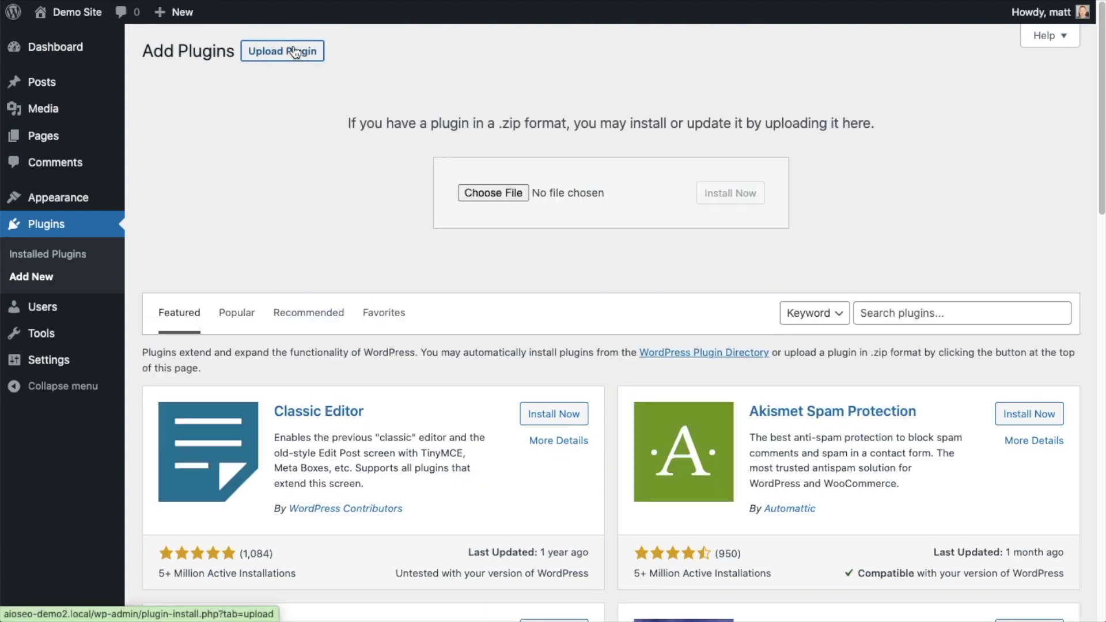
click(494, 193)
double_click(444, 55)
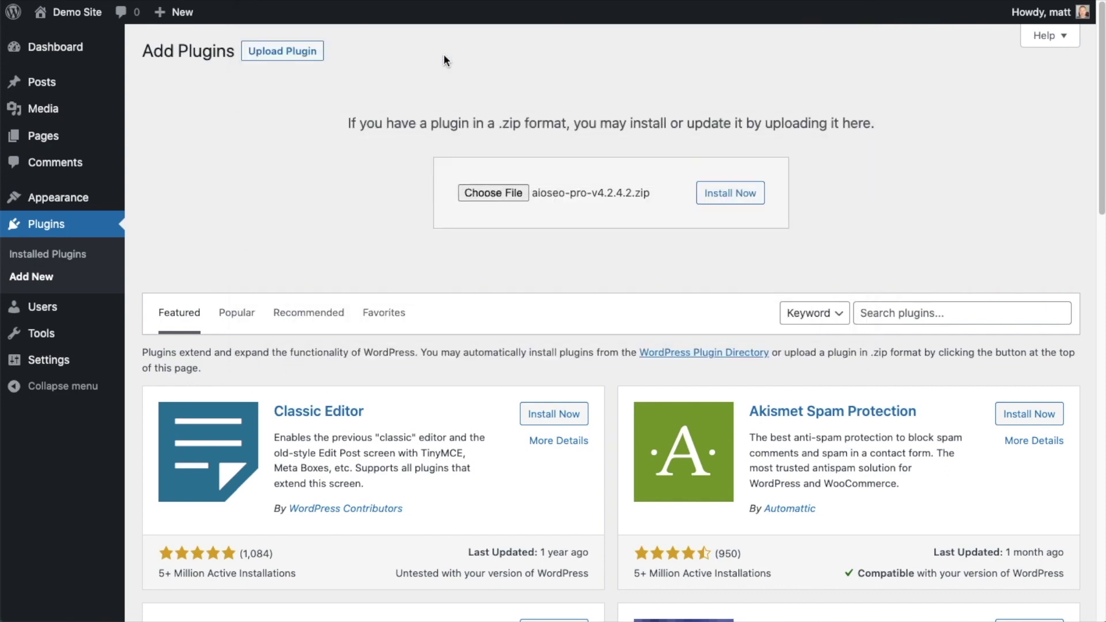
click(716, 199)
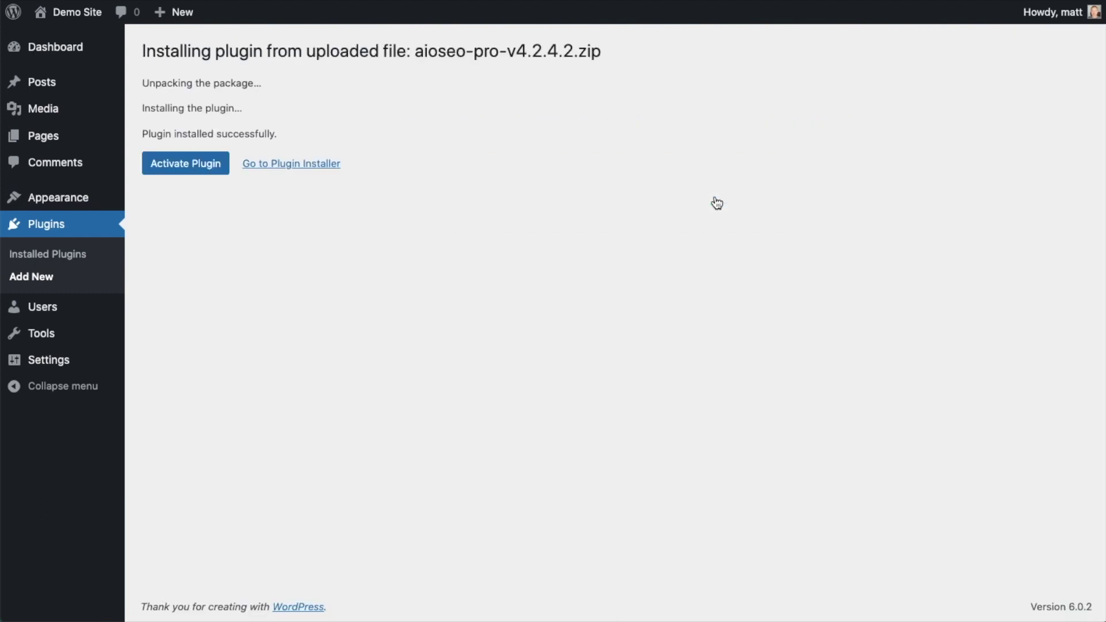
click(179, 164)
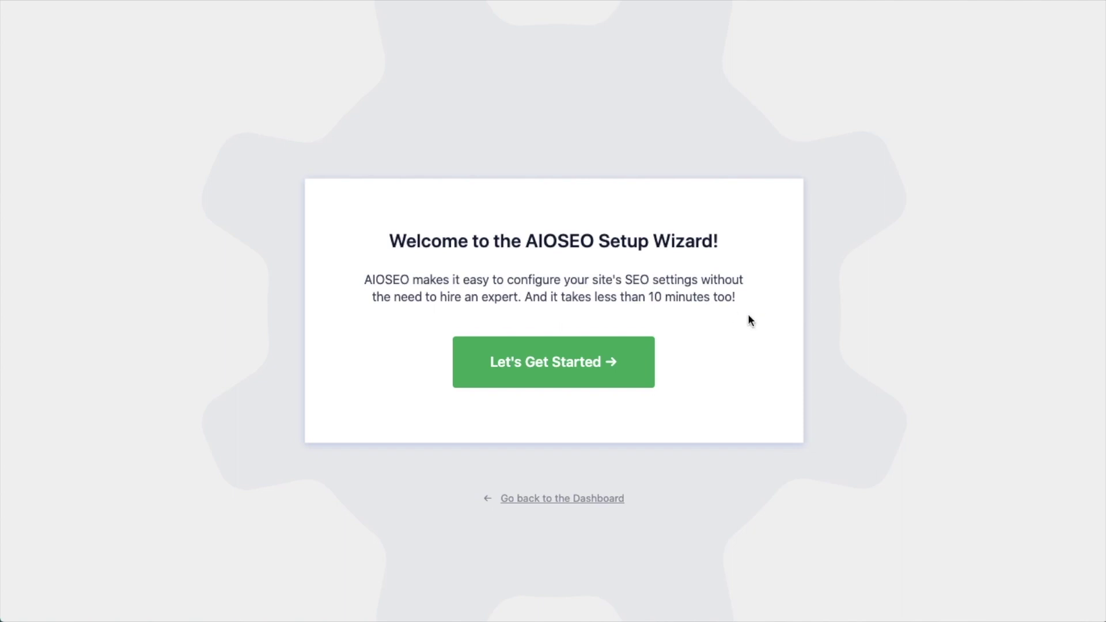
Step: Leave the AIOSEO setup wizard for the dashboard and follow the license key link in the SEO Site Score section
click(560, 504)
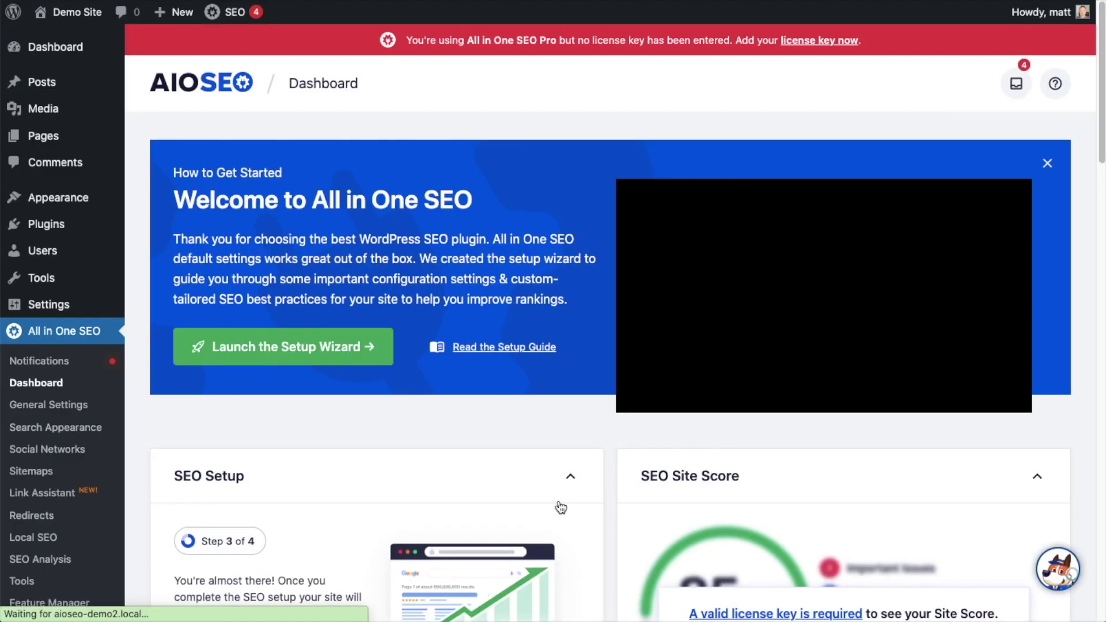
scroll(610, 295, down, 4)
scroll(610, 291, down, 3)
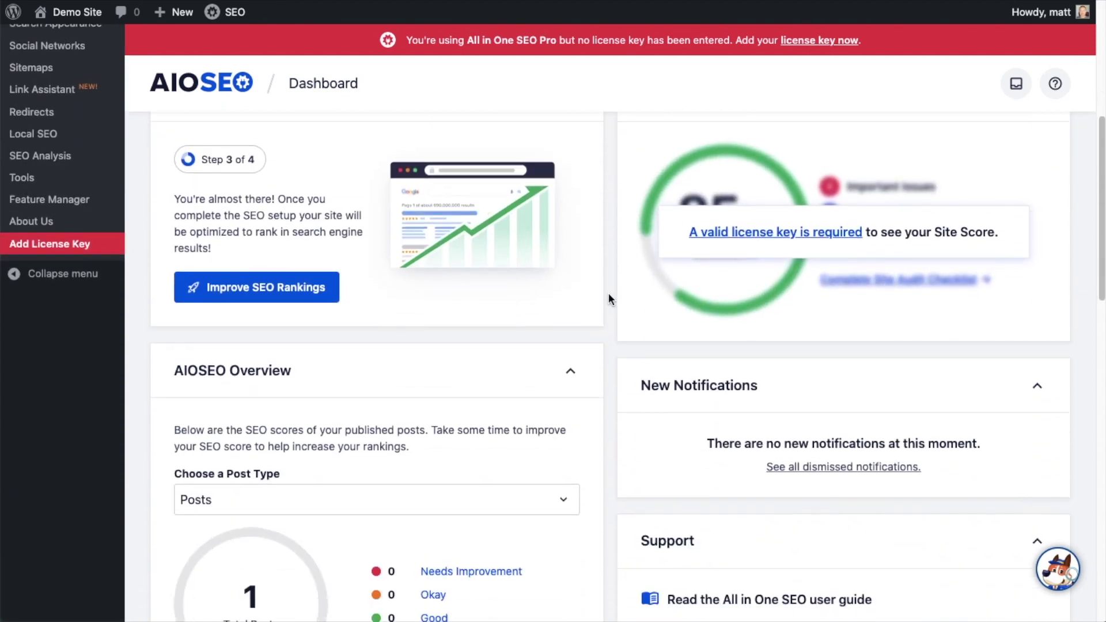
click(762, 229)
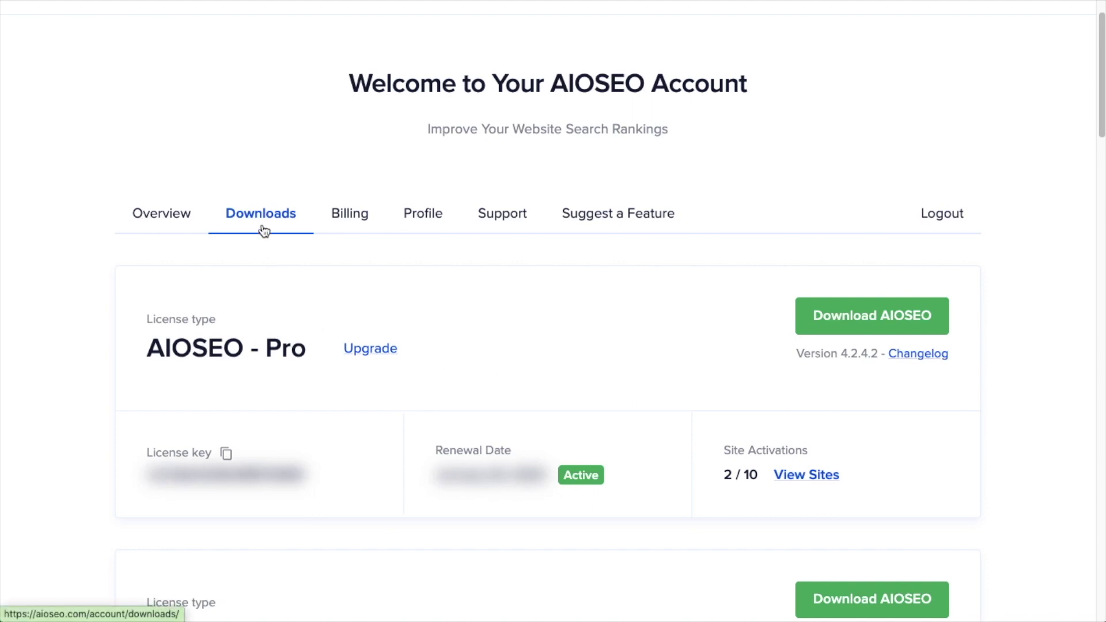
Step: Copy the AIOSEO Pro license key from the account, paste it into the License Key field, connect it and save the changes
click(226, 454)
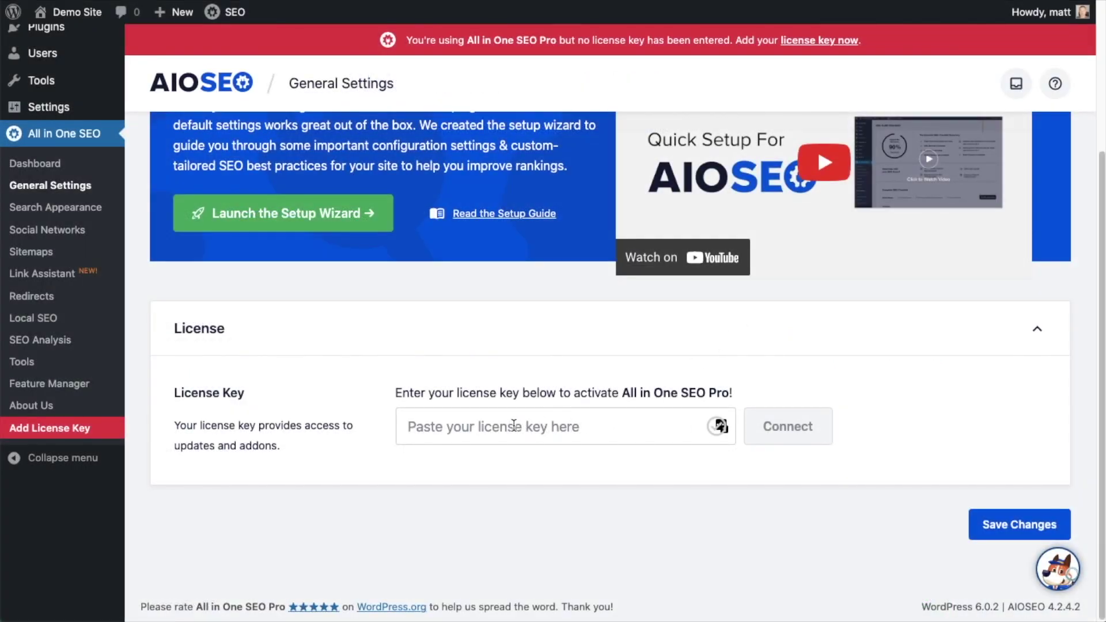
click(501, 426)
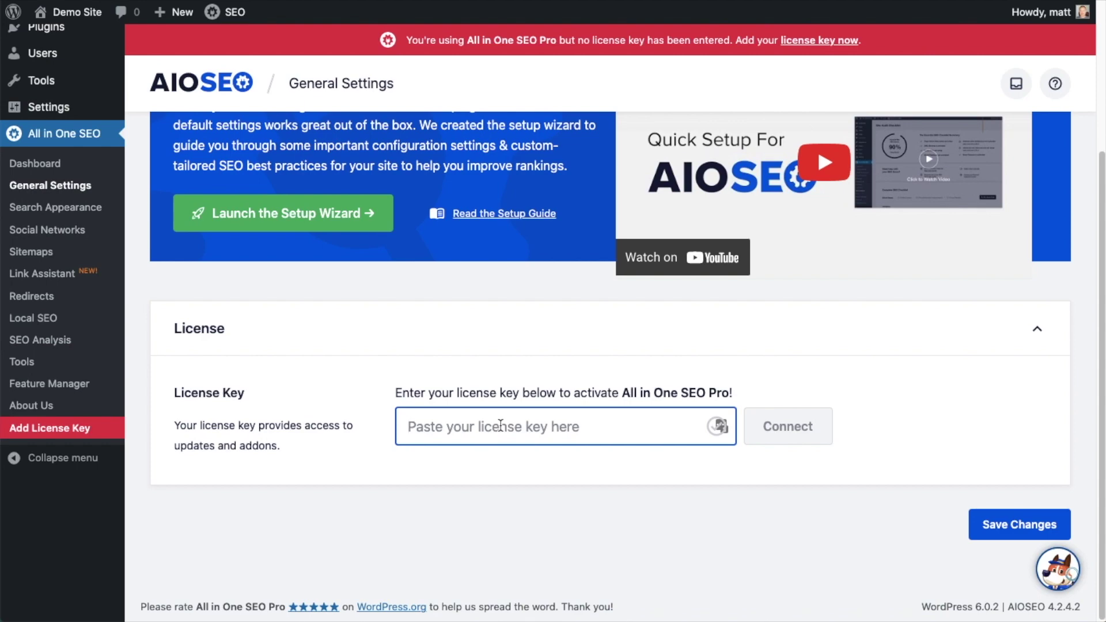
key(ctrl+v)
click(794, 426)
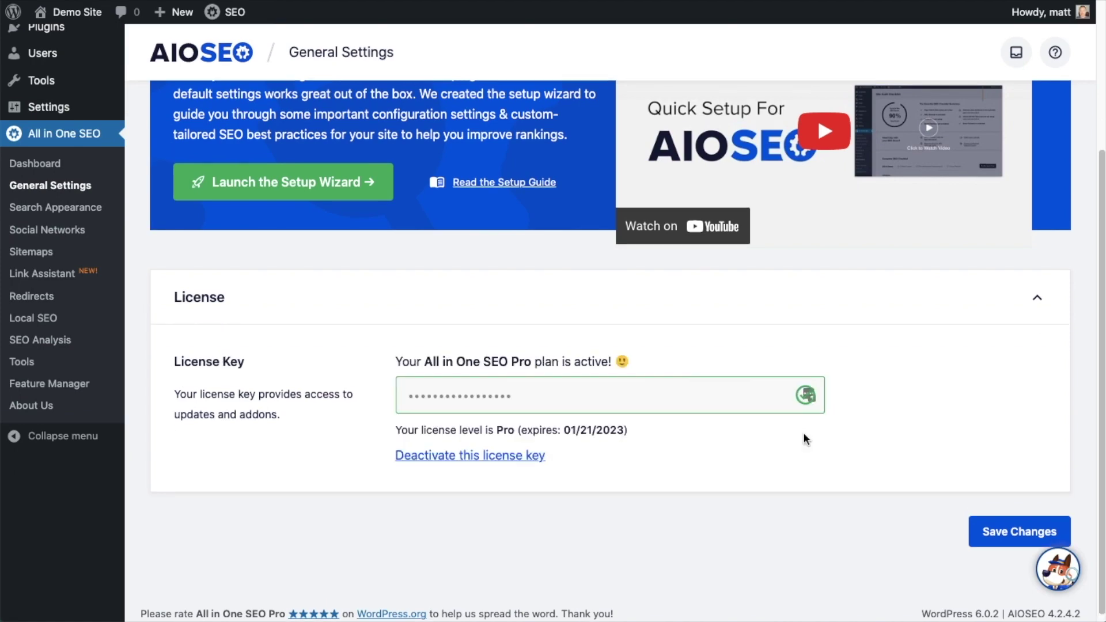
click(1025, 530)
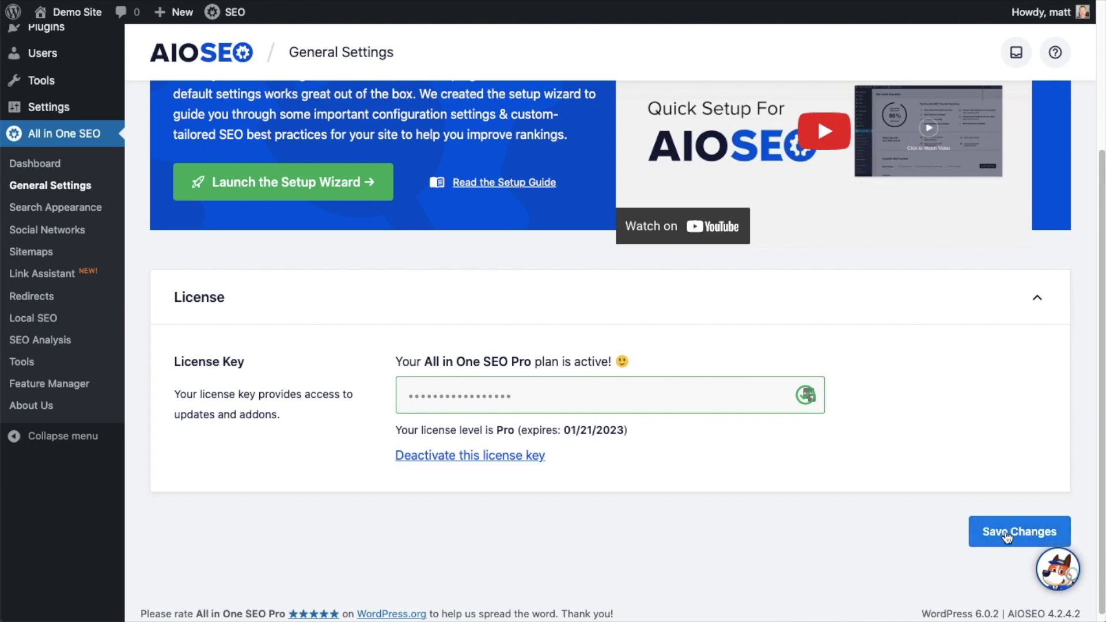
Step: Open the administrator's user profile in WordPress and switch to its Author SEO settings
scroll(772, 407, up, 1)
scroll(772, 405, up, 3)
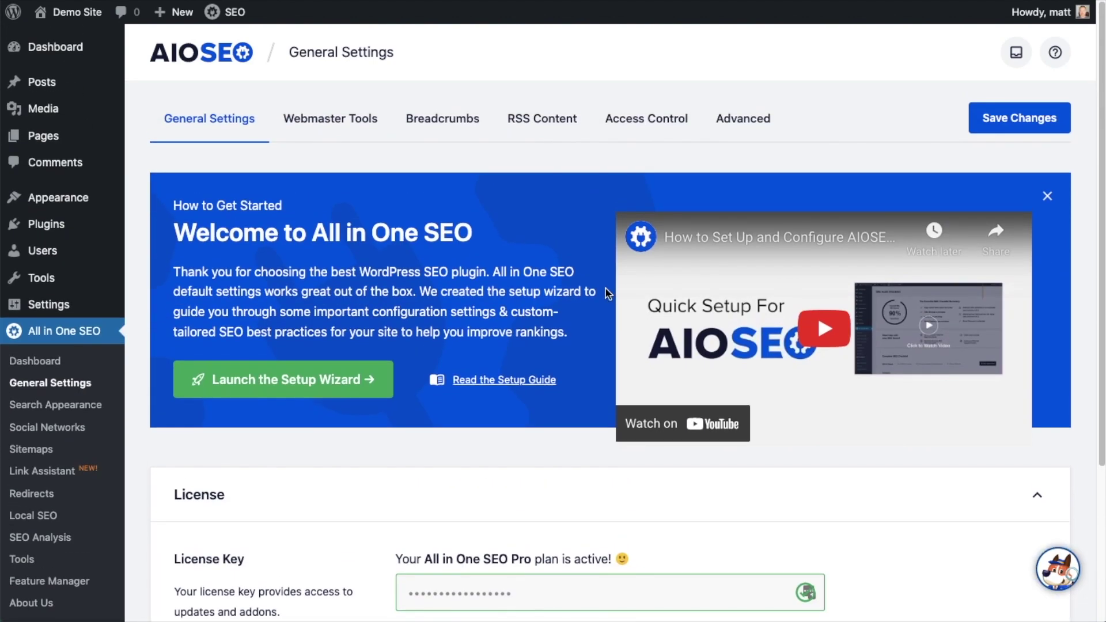
click(62, 55)
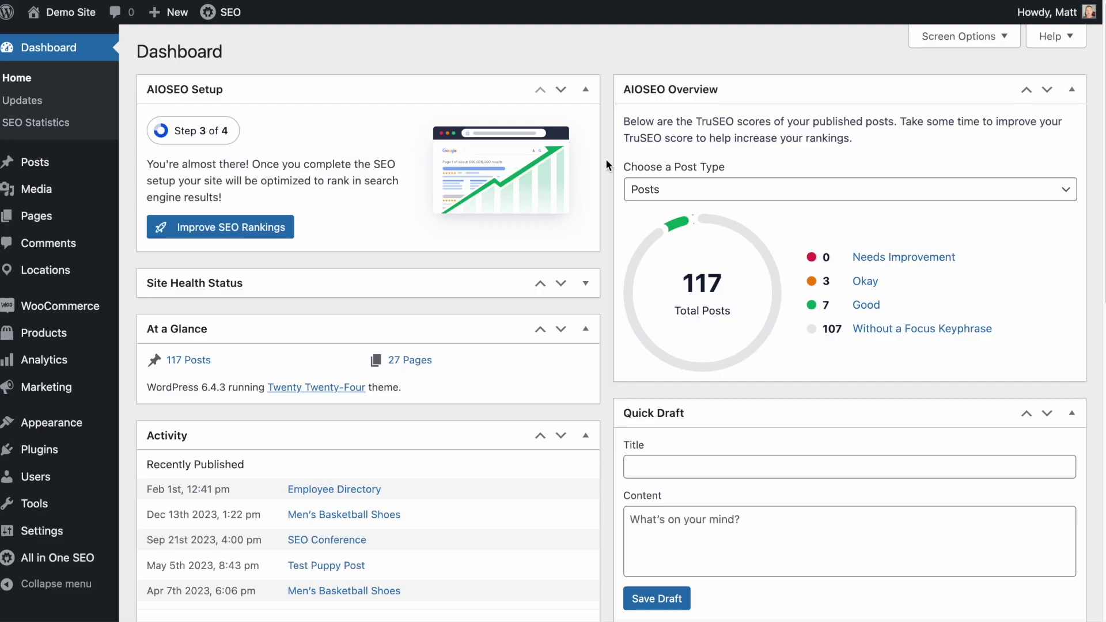
click(36, 478)
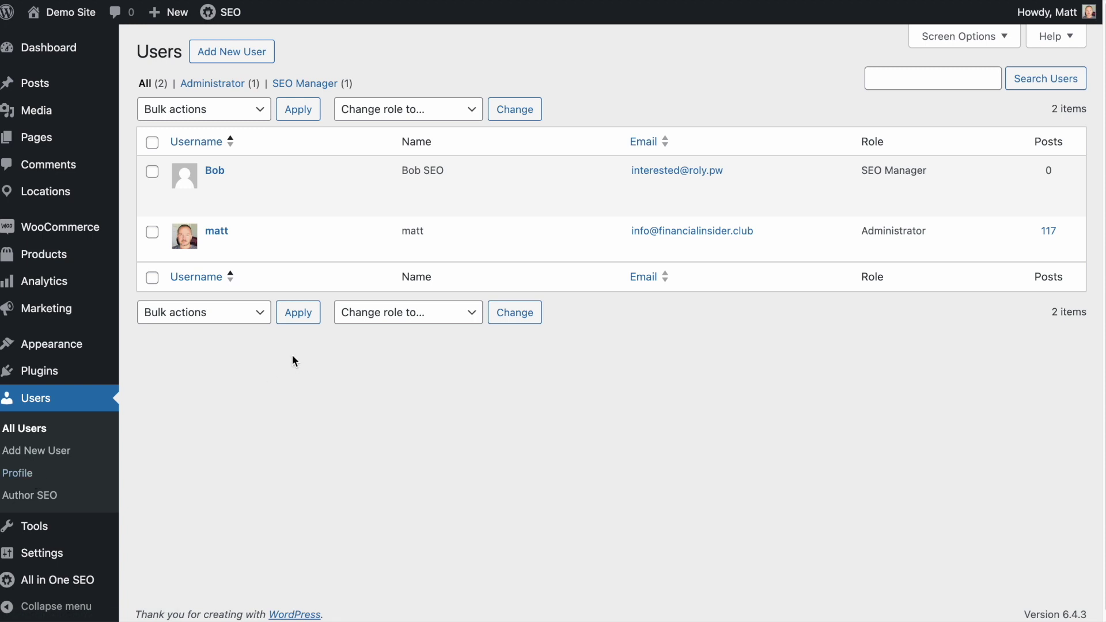
click(222, 233)
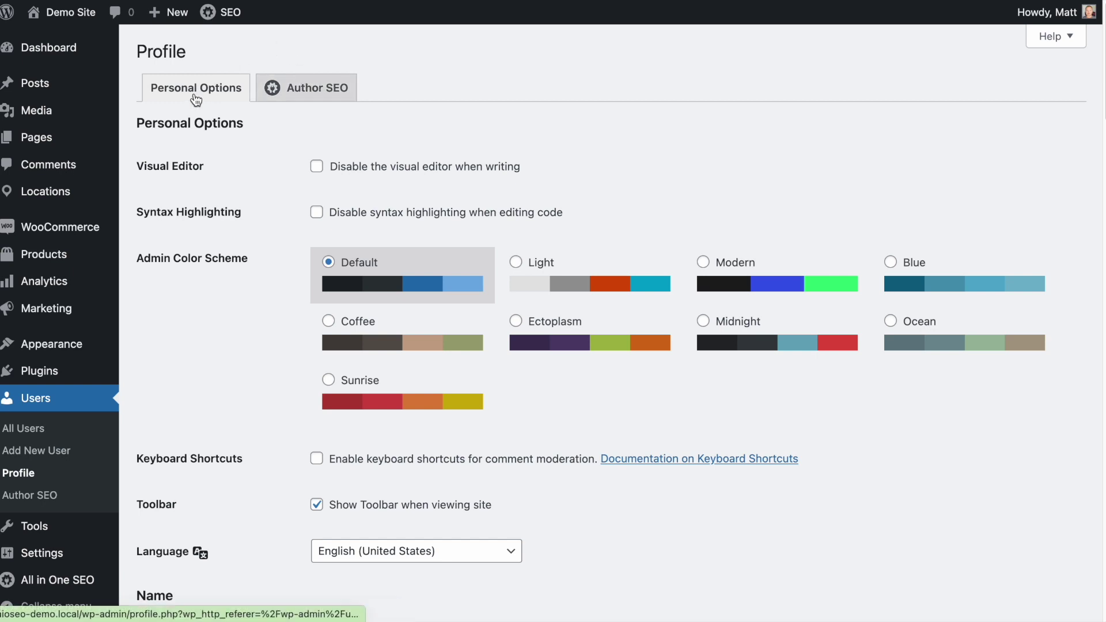
click(304, 96)
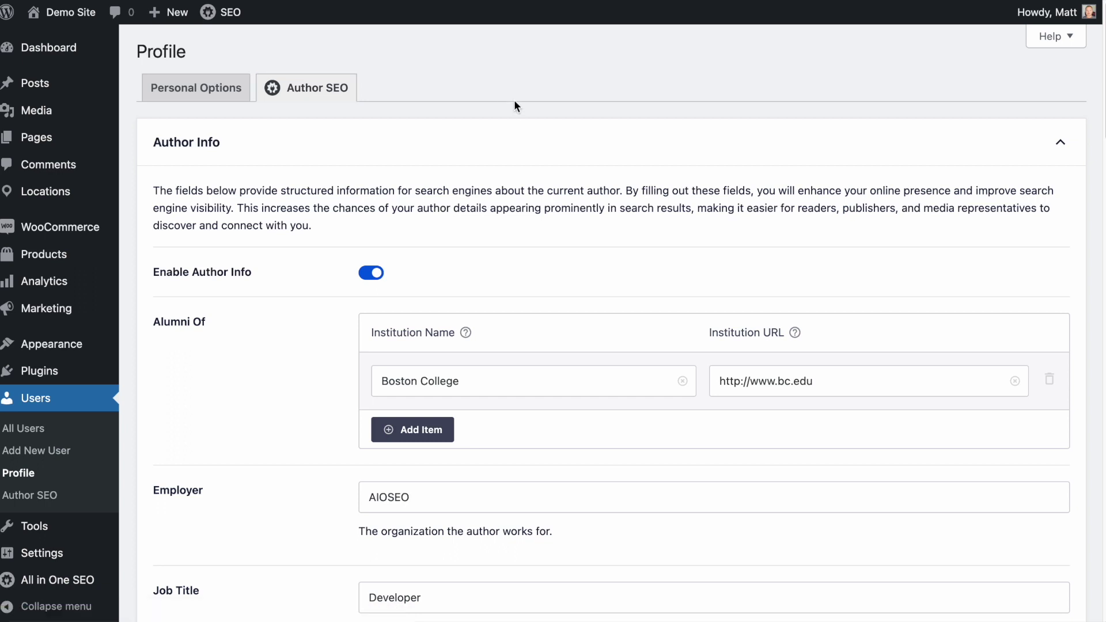
Step: Turn Enable Author Info off and back on for the author
scroll(514, 118, down, 3)
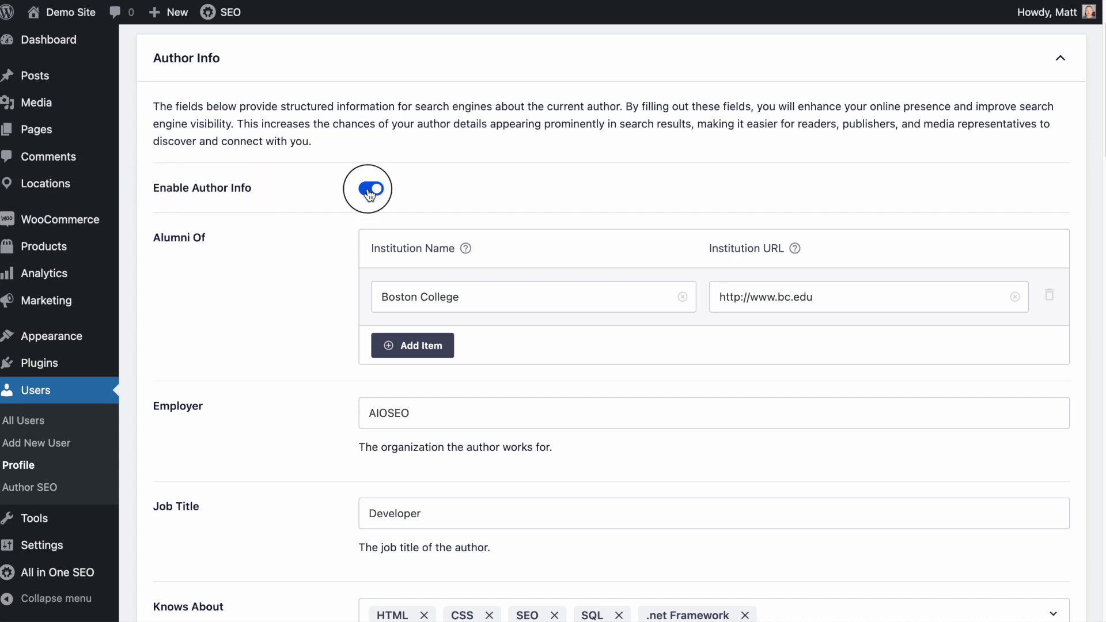
click(370, 192)
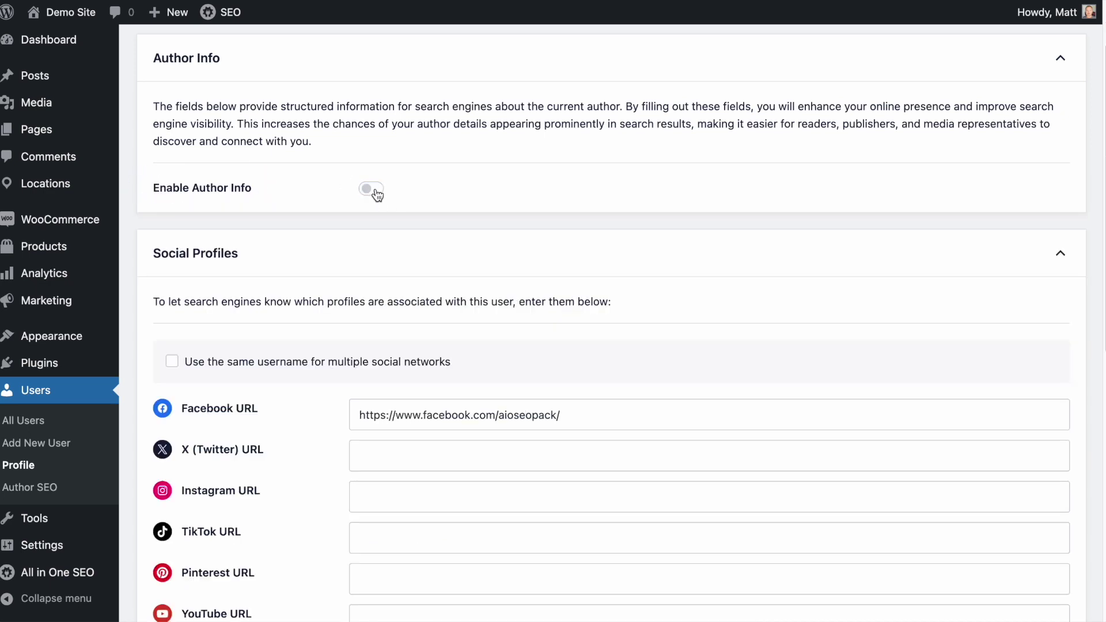
click(377, 195)
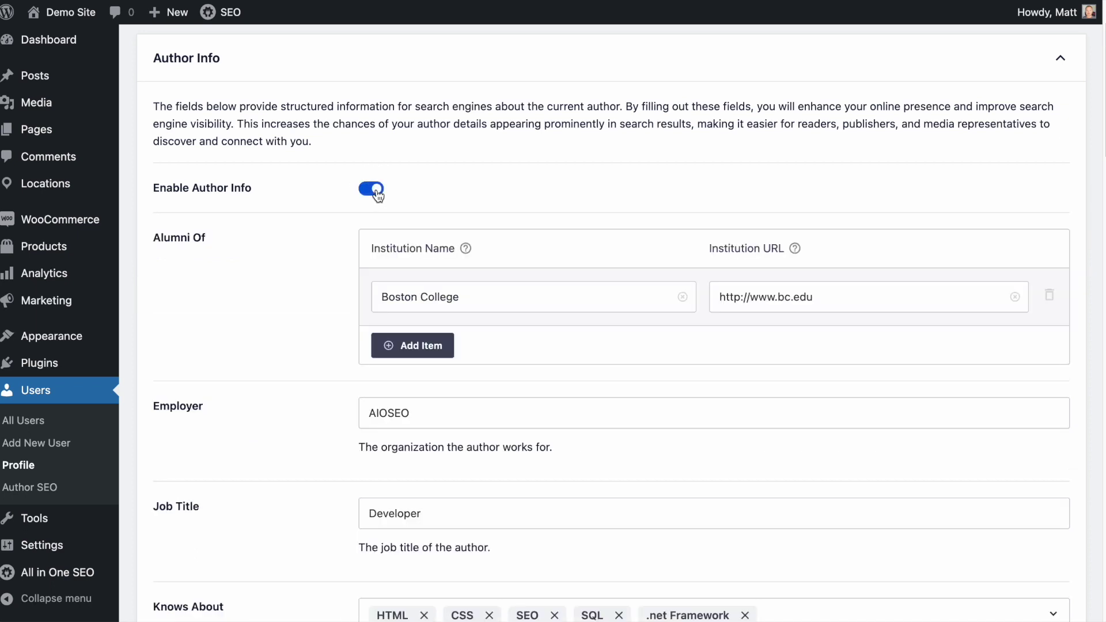
Step: Add an empty institution row under Alumni Of and delete it again
scroll(336, 190, down, 2)
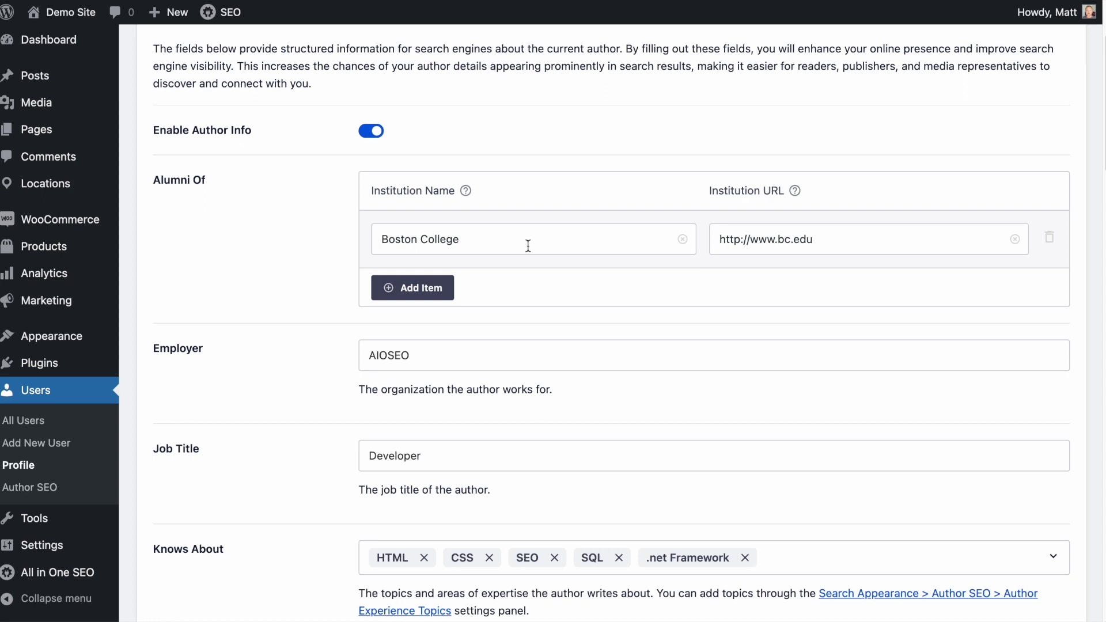
click(419, 288)
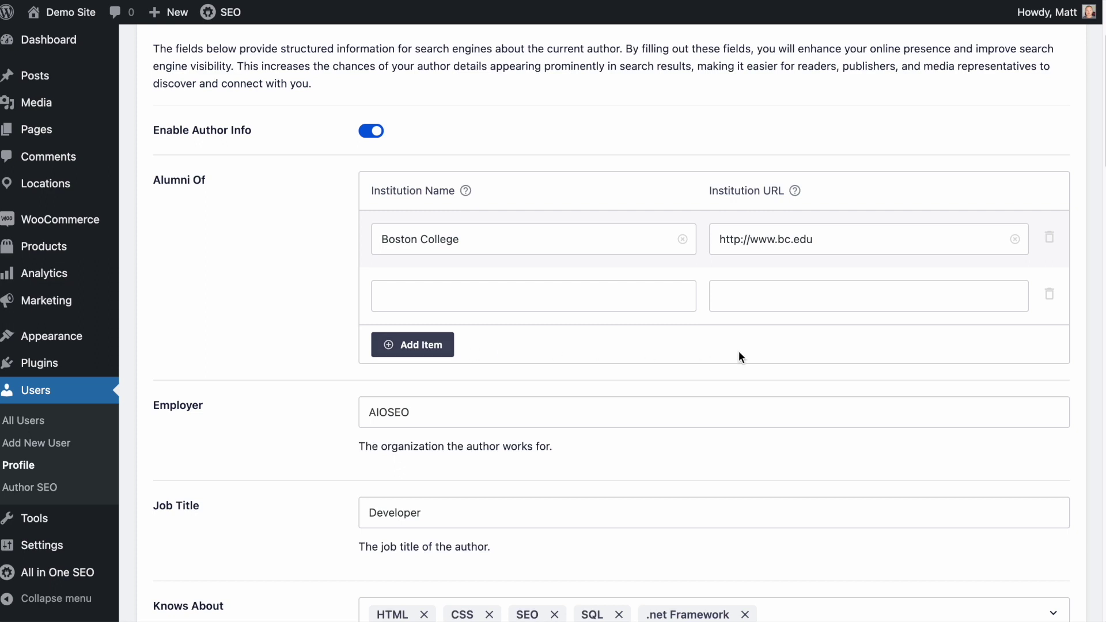
click(1051, 296)
Step: Remove the SQL topic from the author's Knows About list
scroll(897, 276, down, 1)
scroll(897, 275, down, 5)
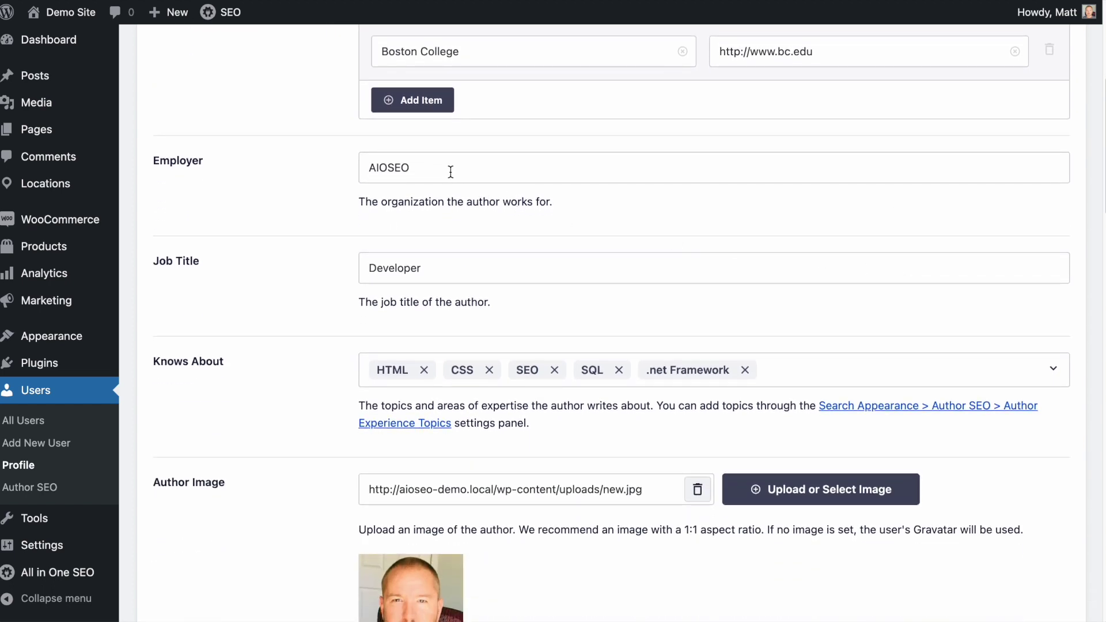
scroll(454, 170, down, 3)
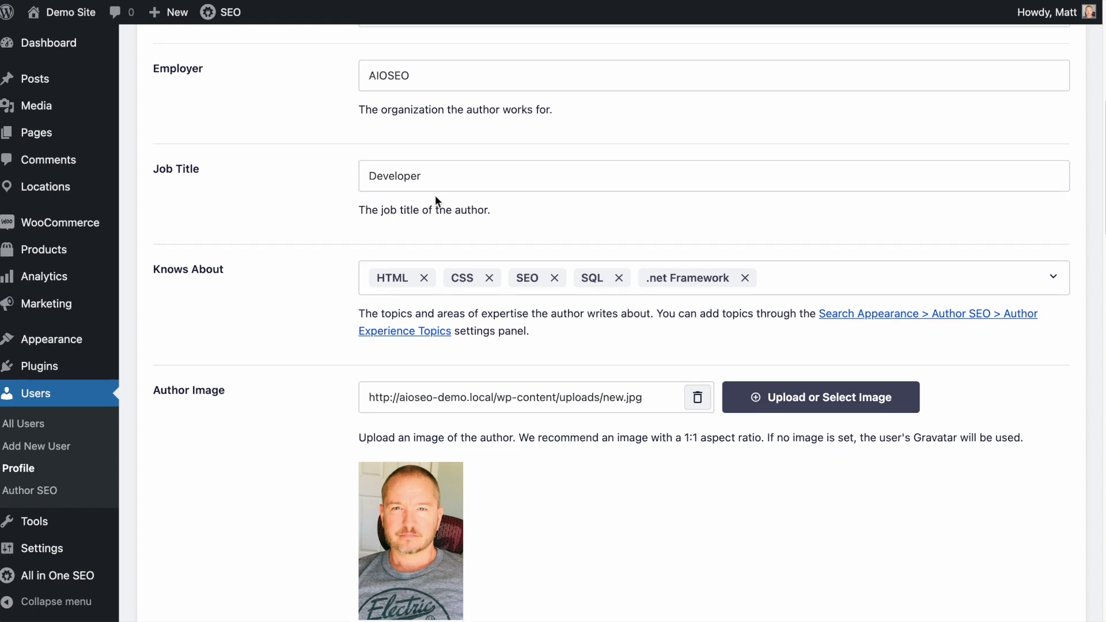
scroll(436, 197, down, 2)
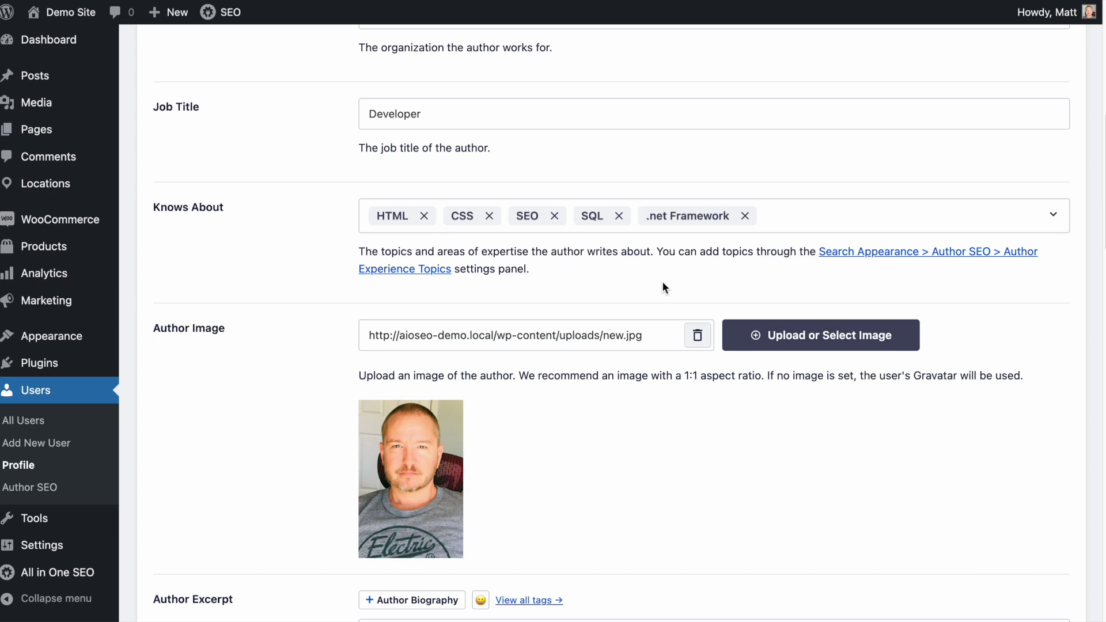
click(620, 217)
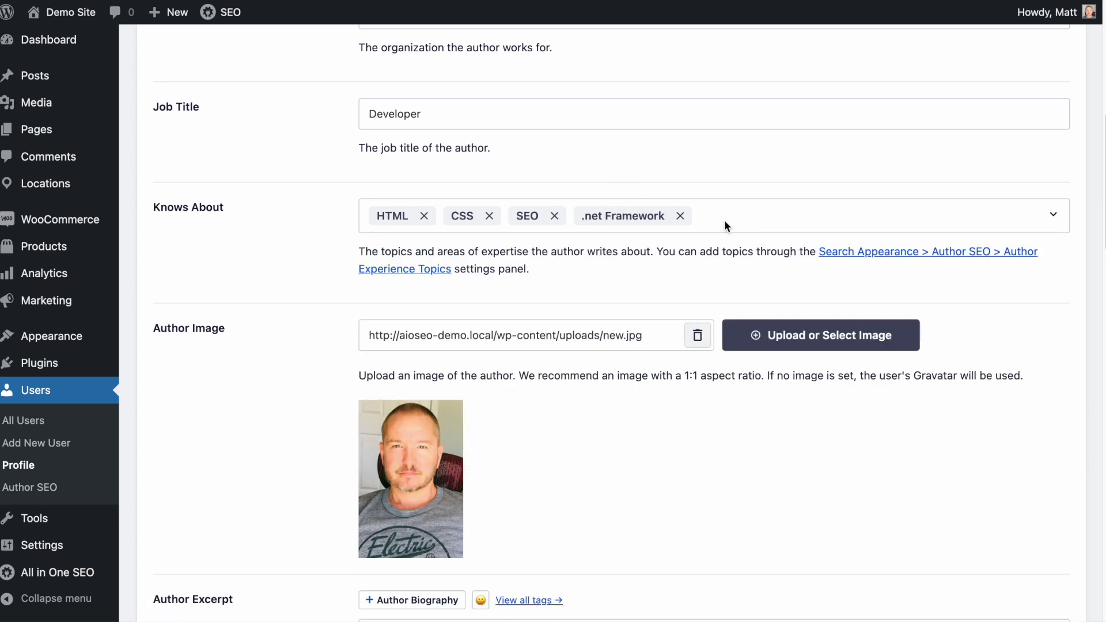
Step: Add the Amazon topic to the author's Knows About list
click(1055, 215)
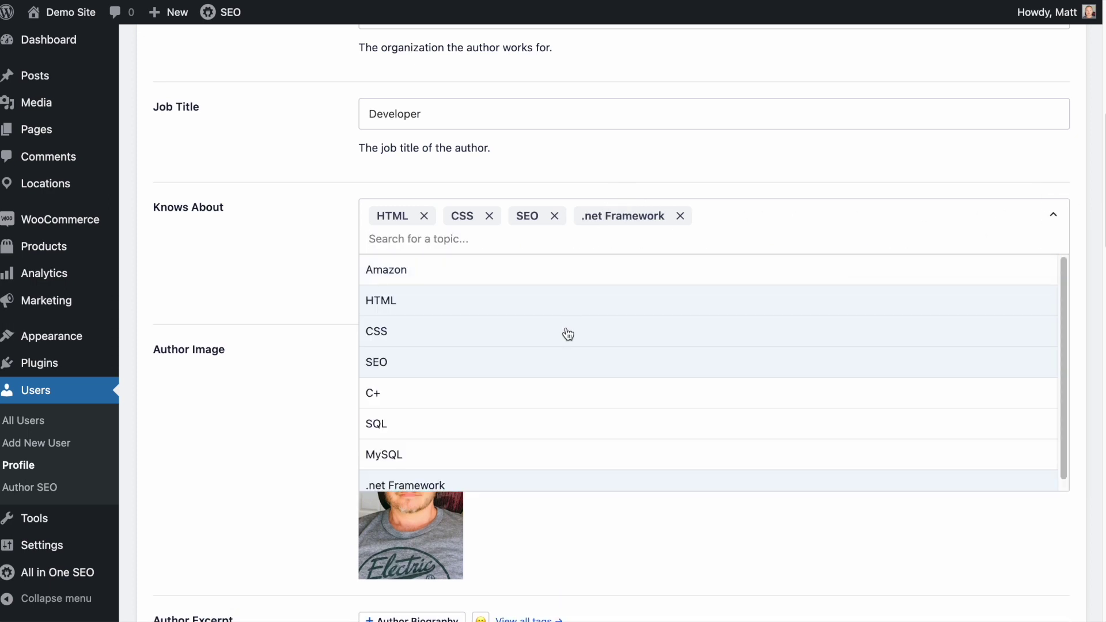
scroll(569, 337, up, 1)
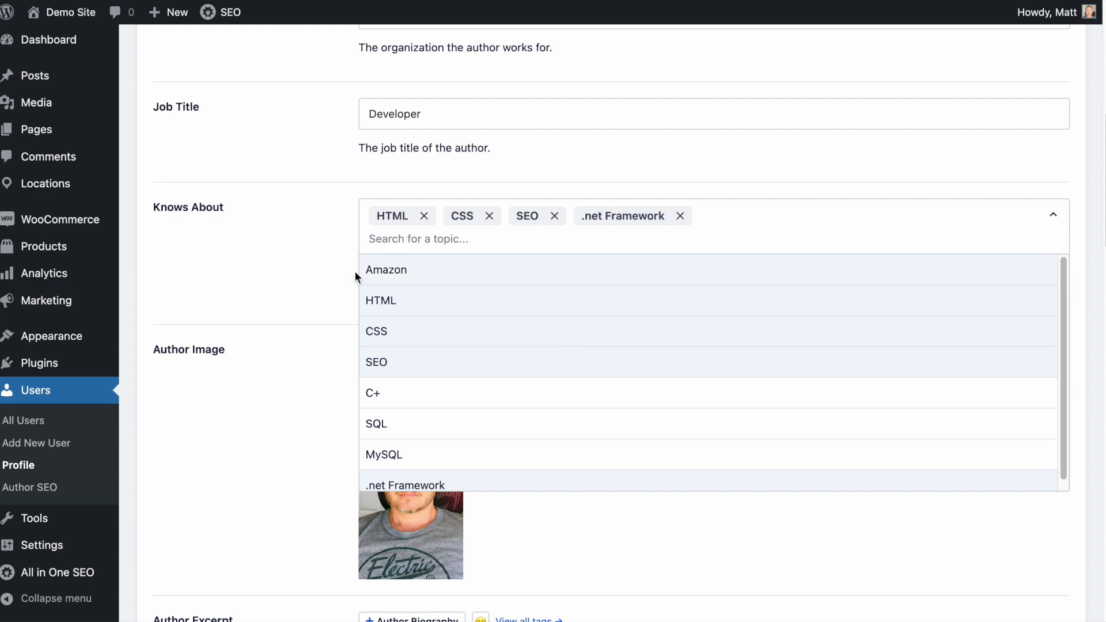
click(399, 273)
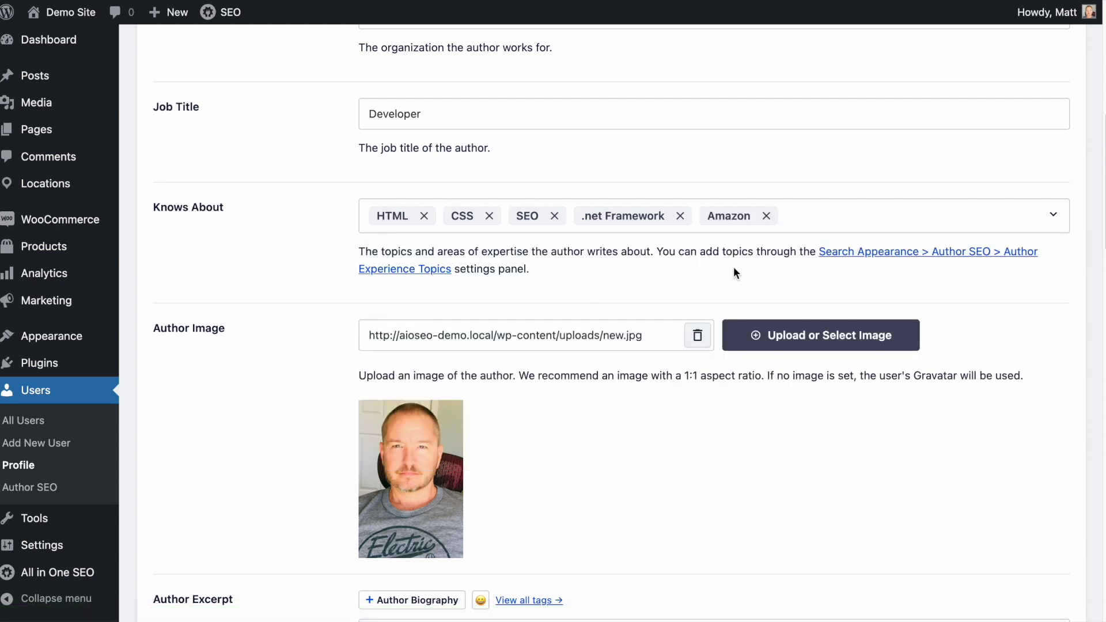
click(862, 217)
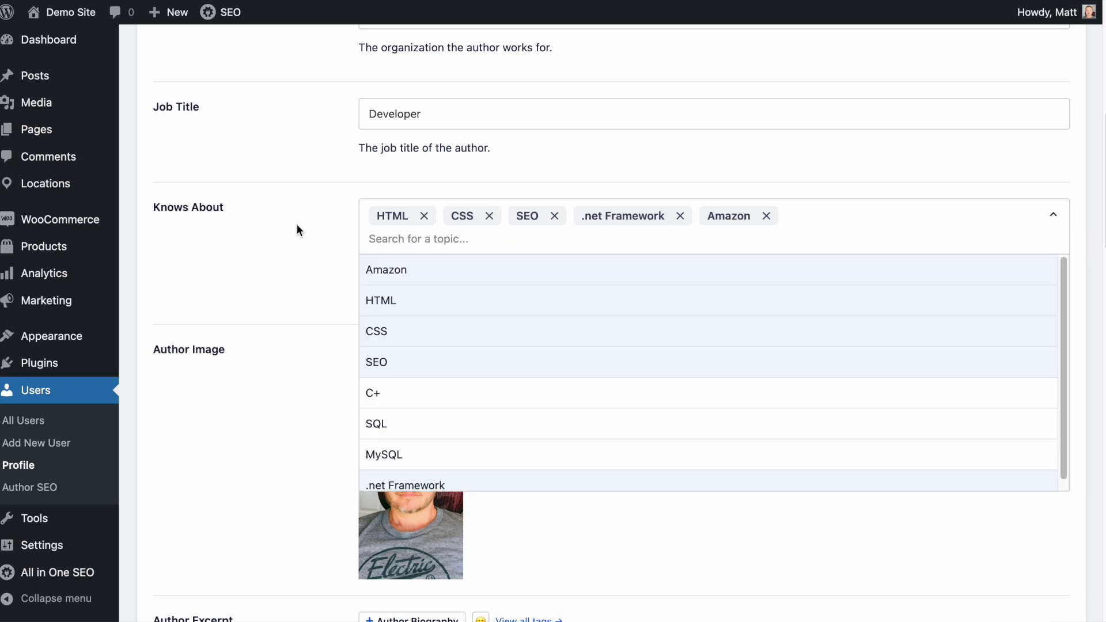
click(262, 247)
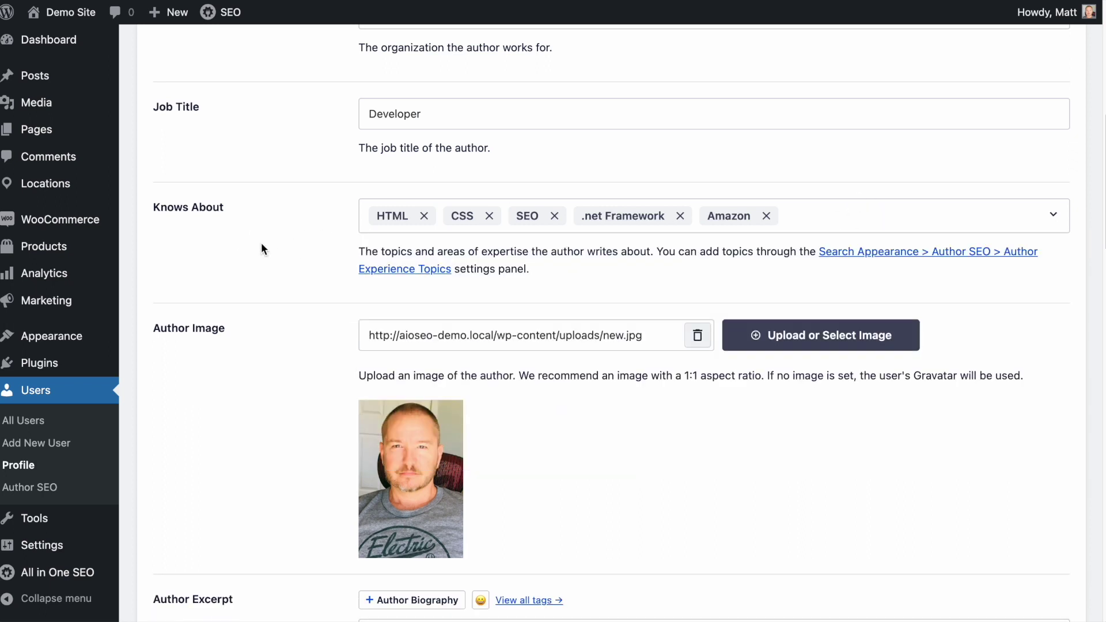
Step: Open the Author Experience Topics settings in a new browser tab and go to the end of the topic list
right_click(948, 256)
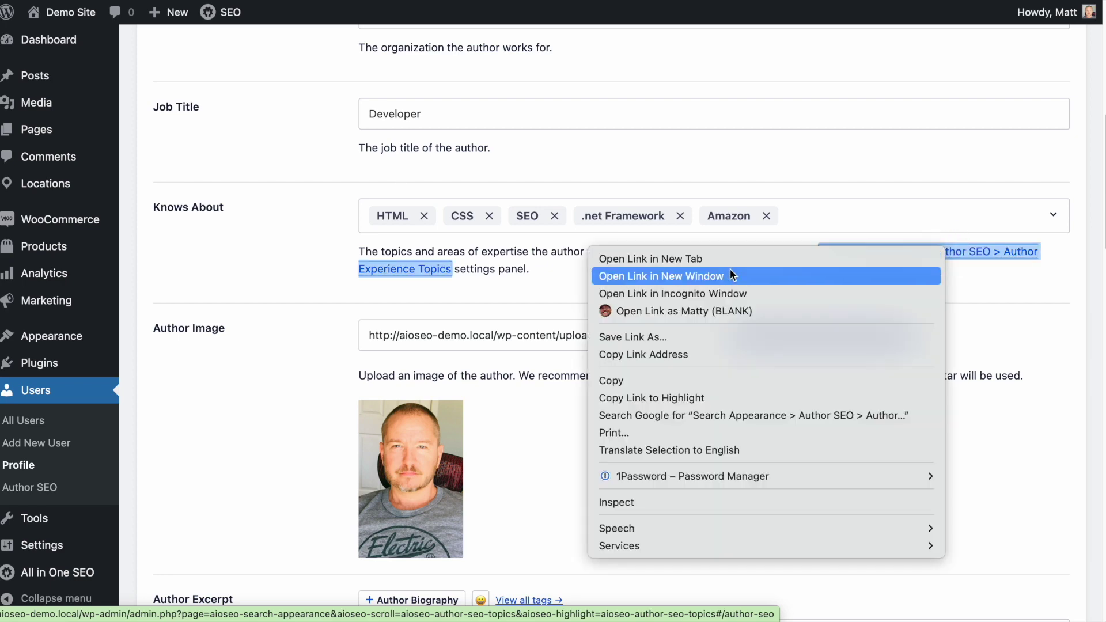
click(710, 259)
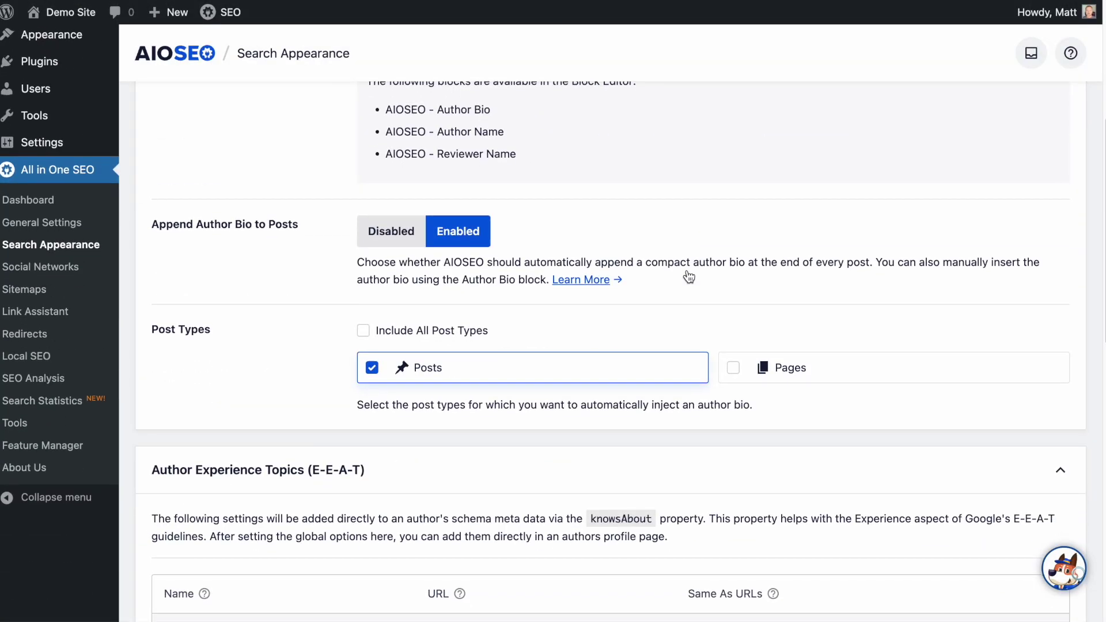
scroll(689, 277, down, 8)
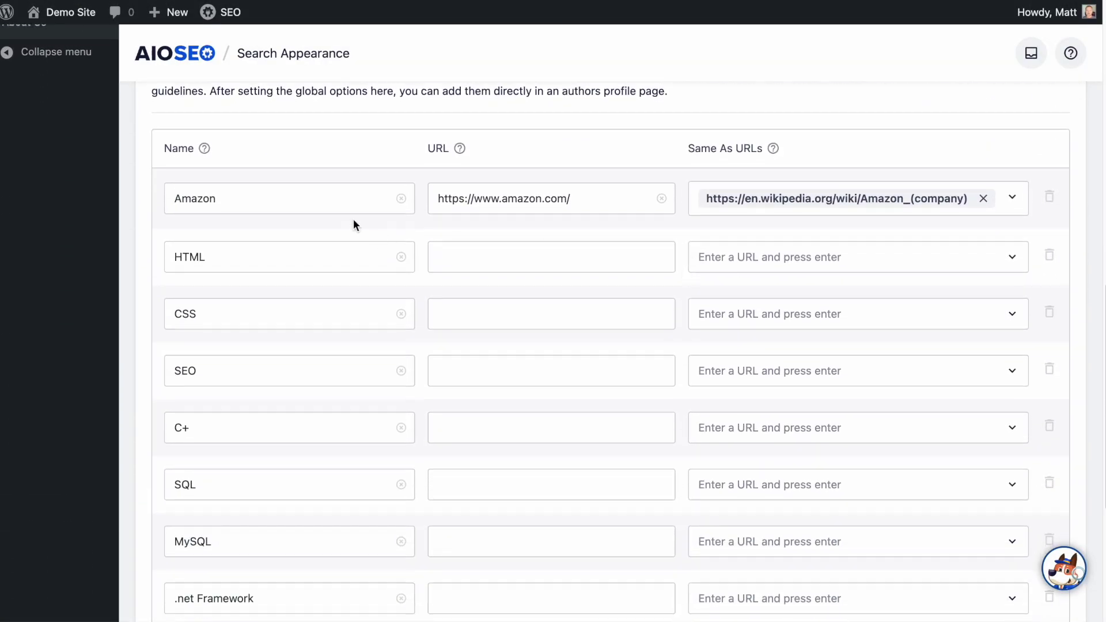
scroll(327, 265, down, 3)
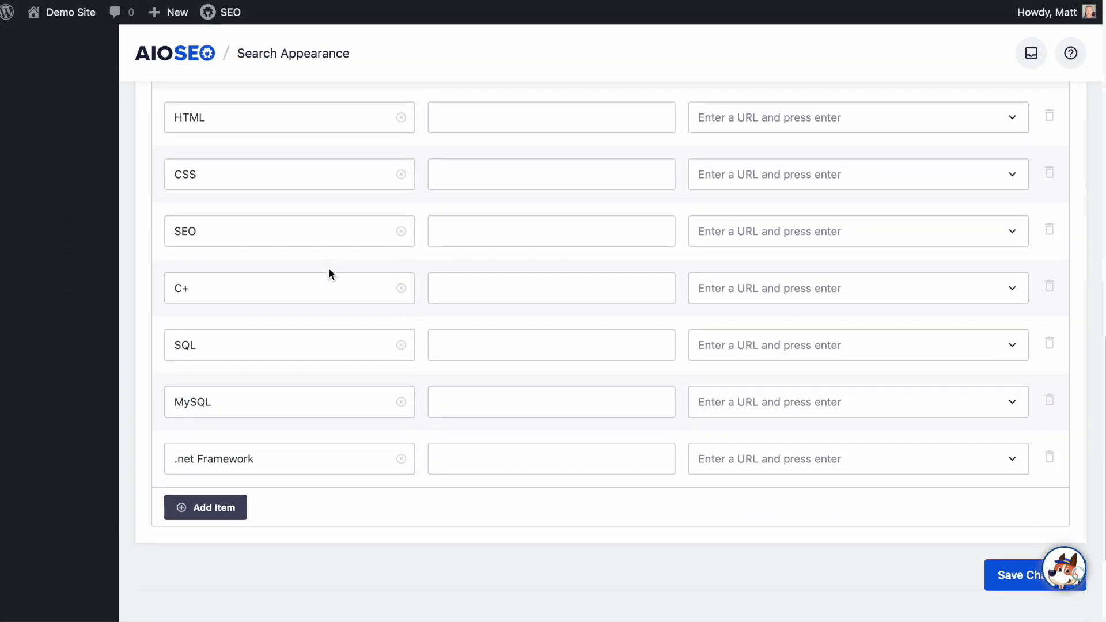
Step: Add a topic named Java to the Author Experience Topics and return to the author's profile page
click(229, 510)
click(227, 503)
text(Java)
click(224, 565)
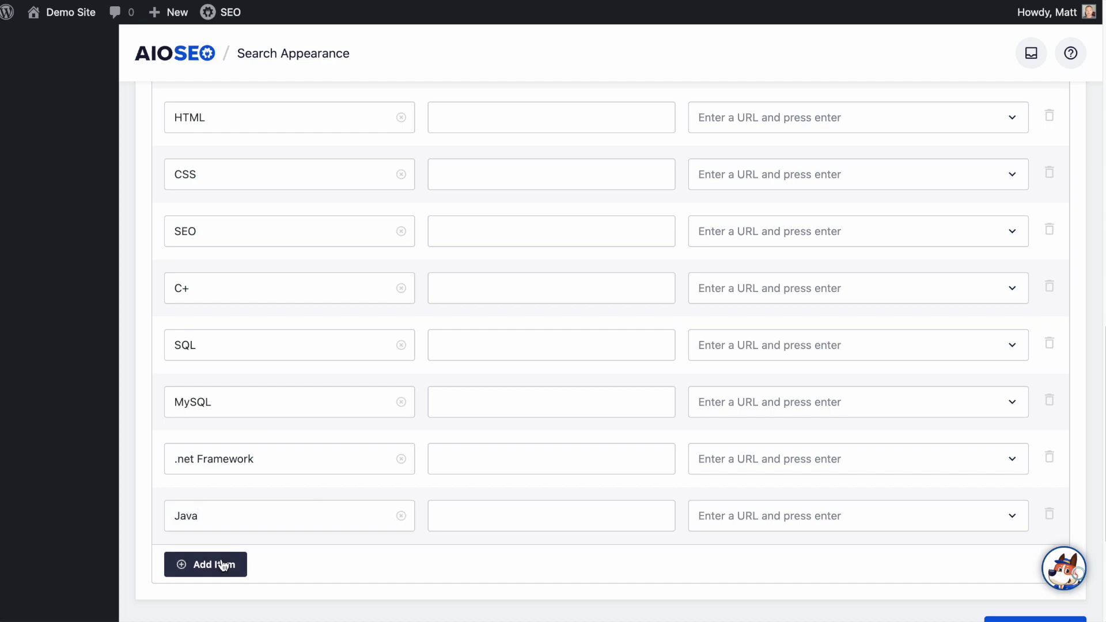
scroll(840, 306, up, 20)
click(1050, 127)
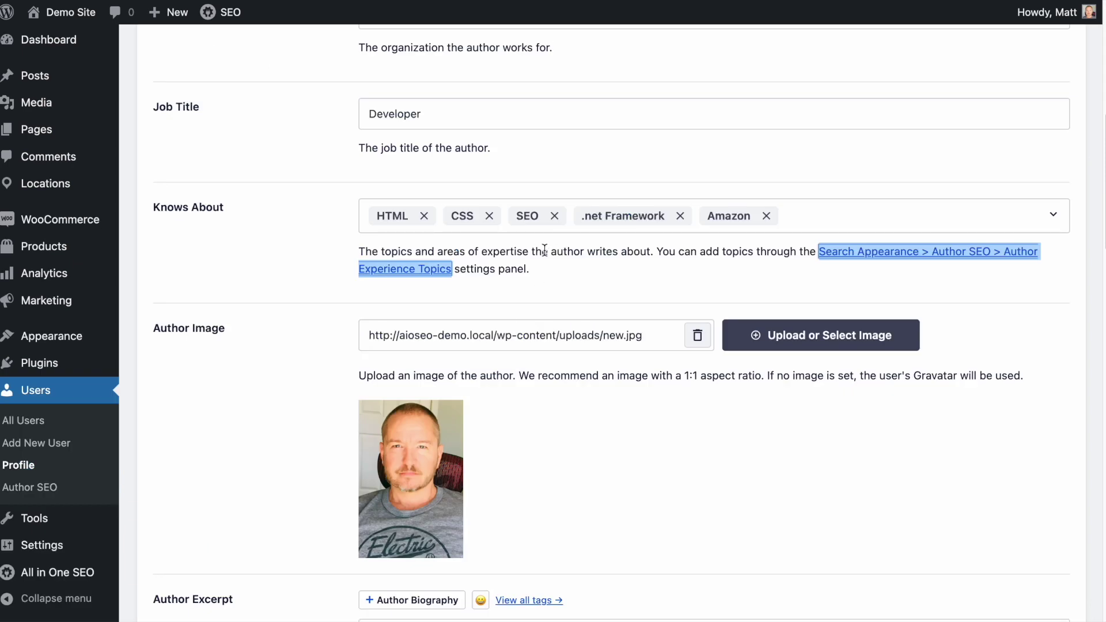
click(568, 272)
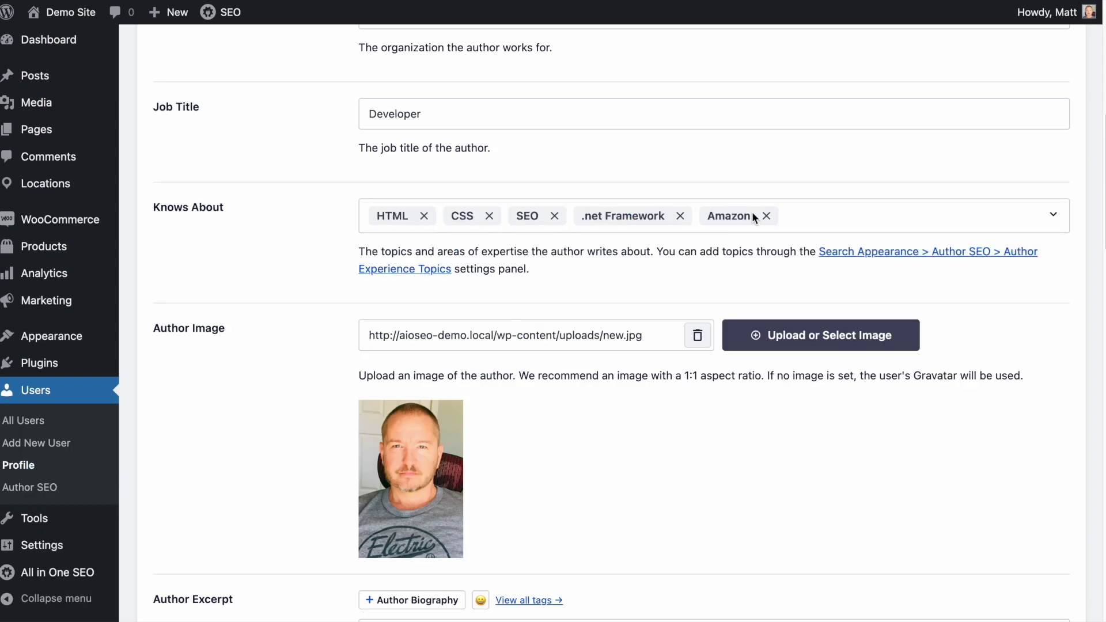
Step: View the file upload and media library options for the Author Image, and leave without choosing an image
scroll(321, 255, down, 2)
scroll(322, 258, down, 2)
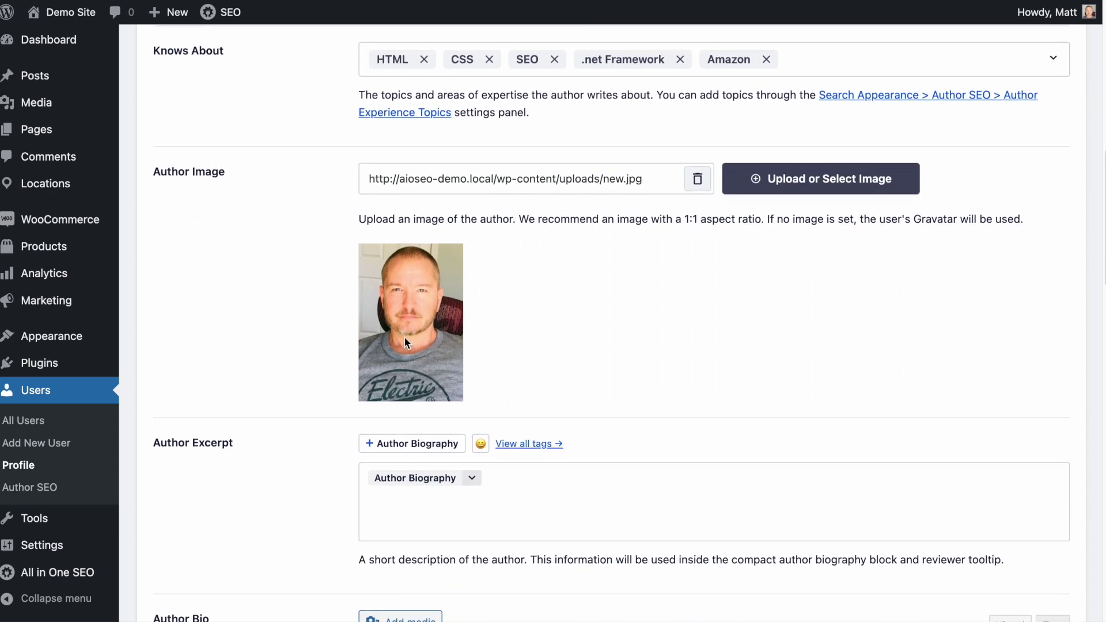
click(820, 192)
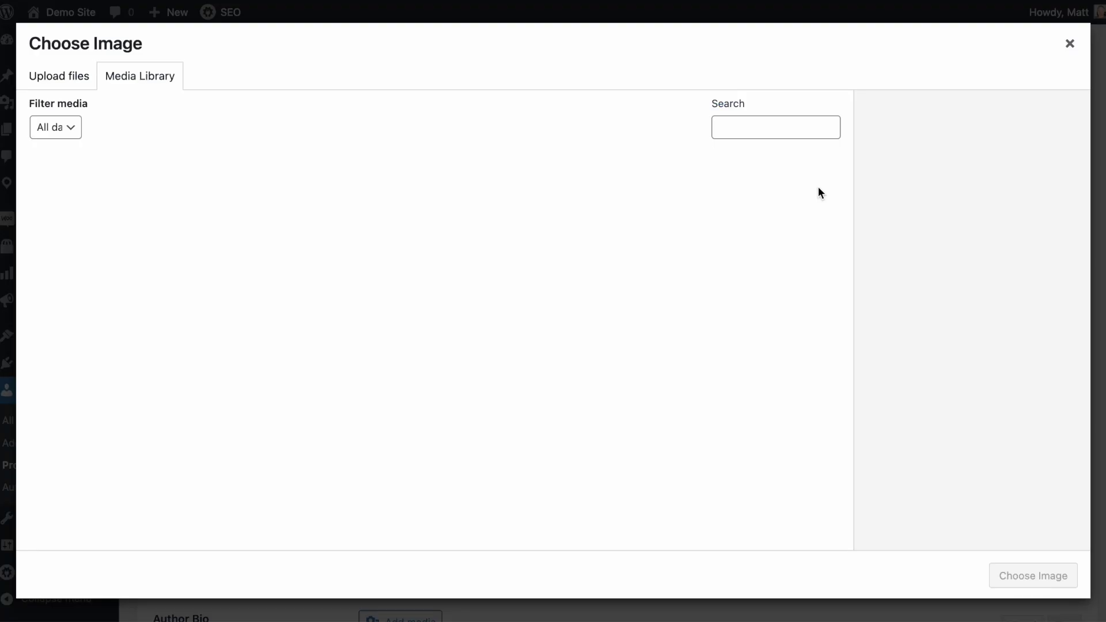
click(69, 81)
click(167, 76)
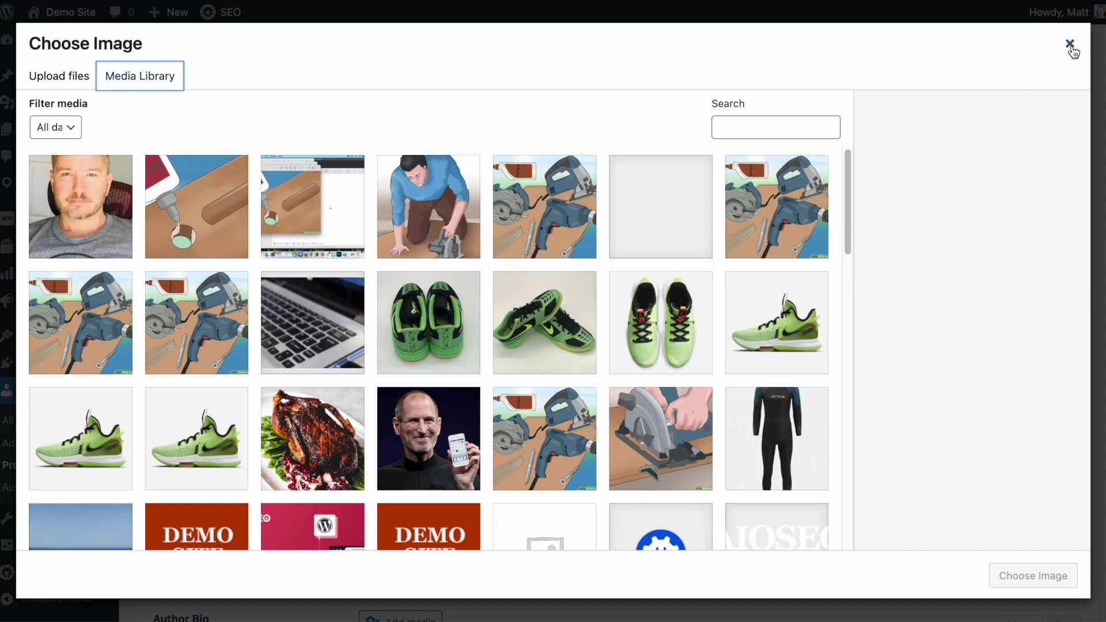
click(1070, 45)
Step: Look through all smart tags available for the Author Excerpt and close the list without adding one
scroll(568, 300, down, 1)
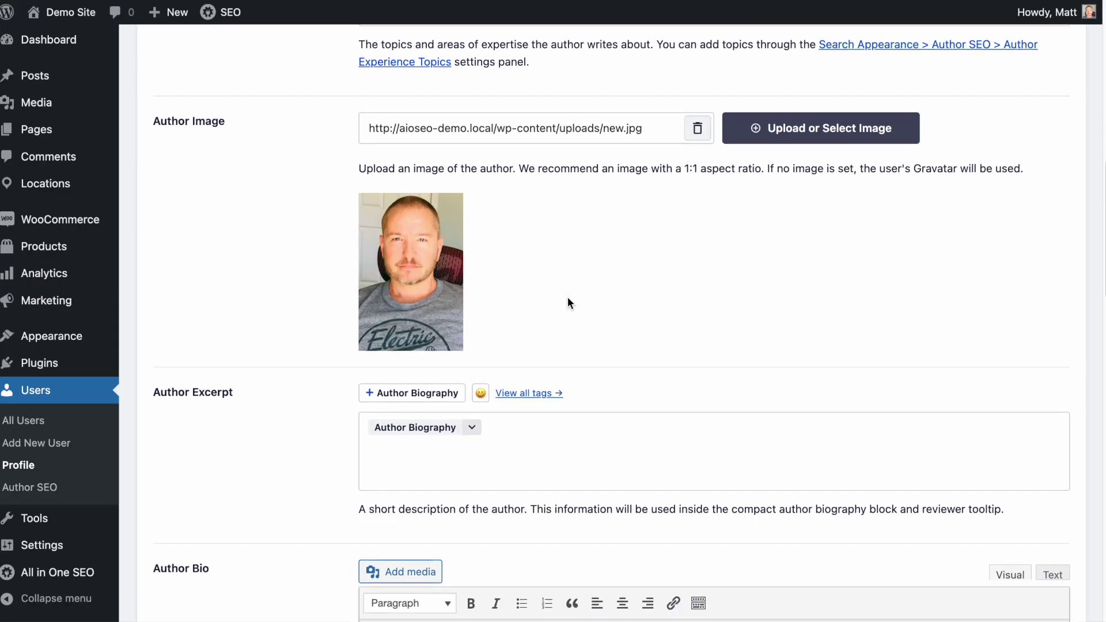
scroll(569, 300, down, 4)
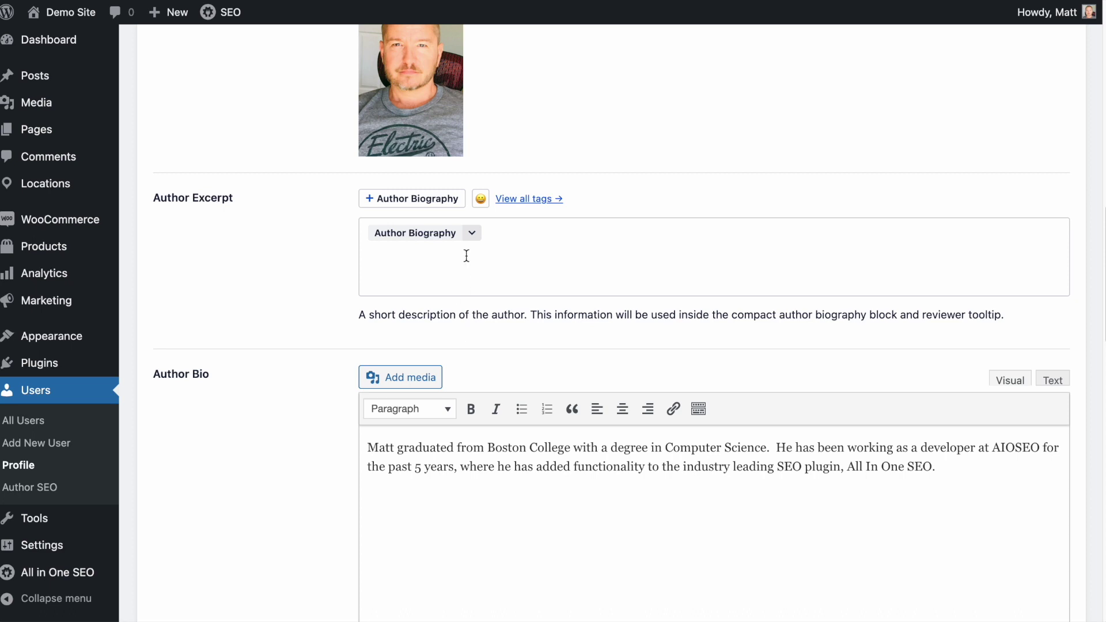
click(530, 202)
scroll(499, 360, down, 3)
scroll(500, 359, down, 10)
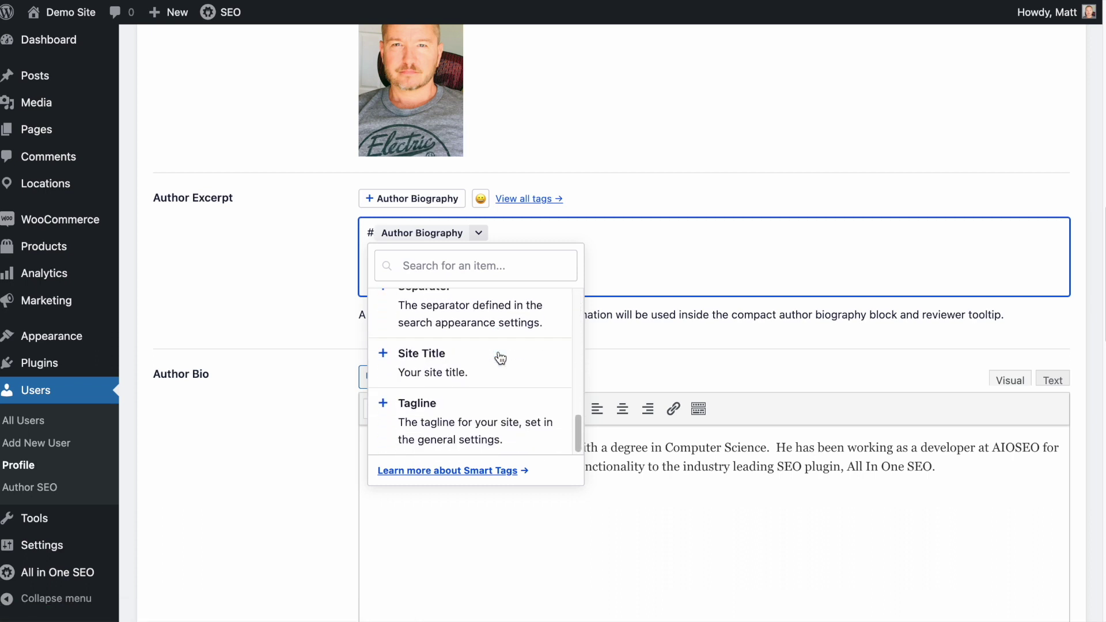
scroll(501, 358, up, 3)
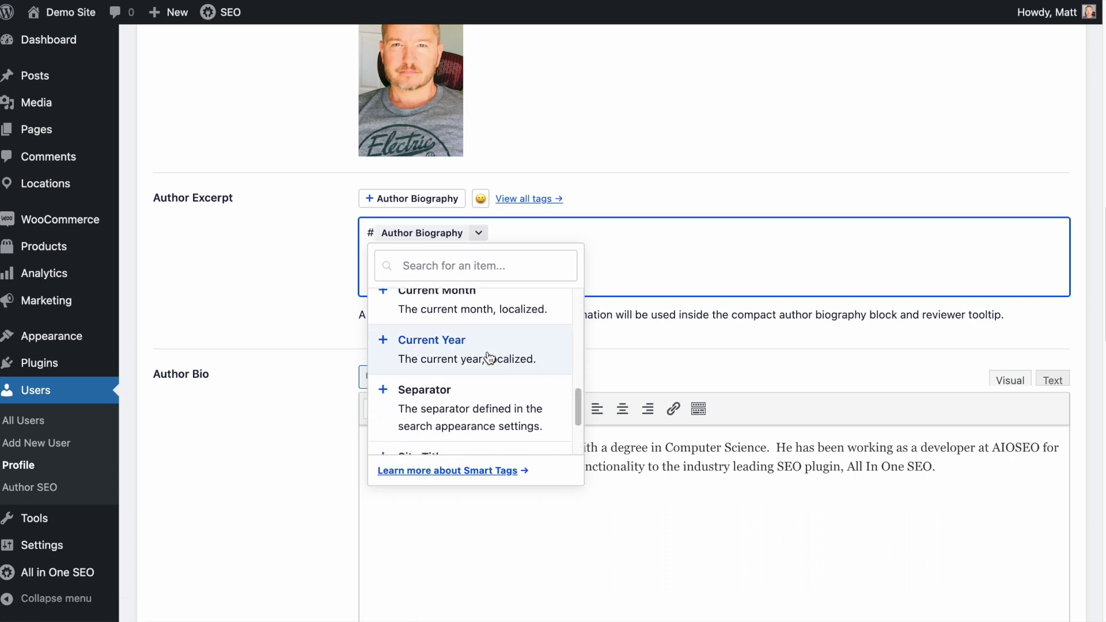
scroll(489, 359, up, 8)
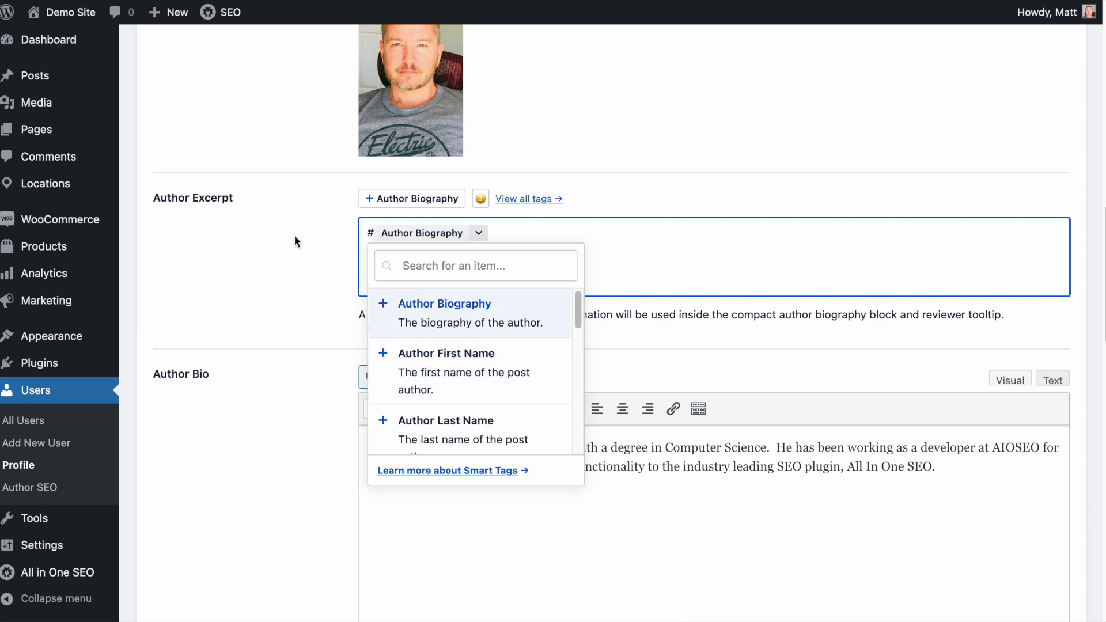
click(331, 229)
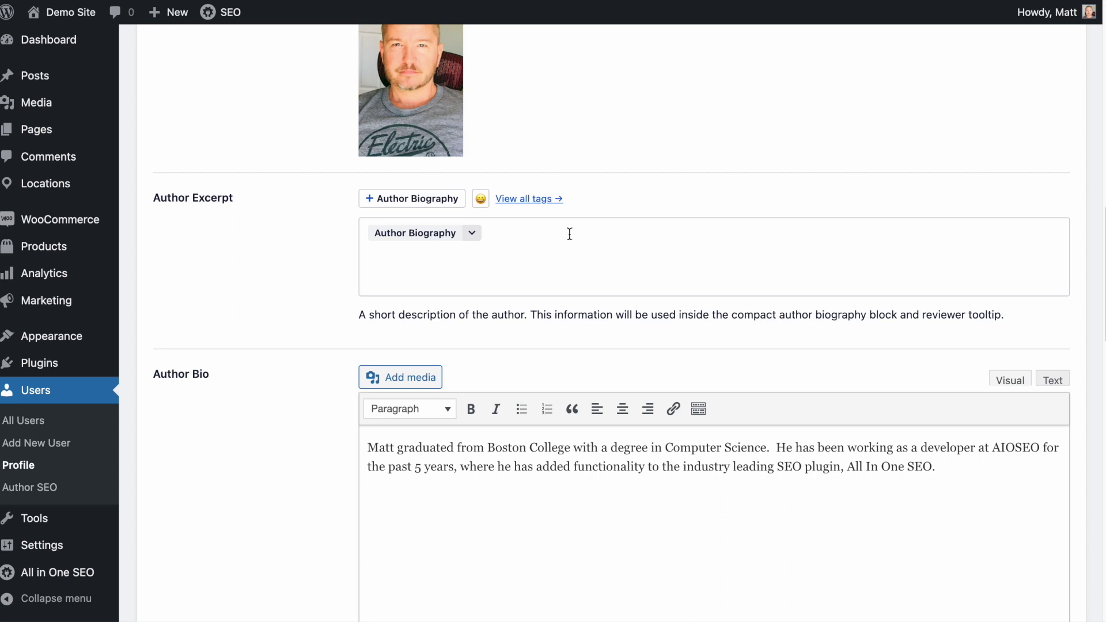
Step: Highlight the full text of the Author Bio to review it, and clear the selection
click(953, 465)
drag(952, 466, 343, 452)
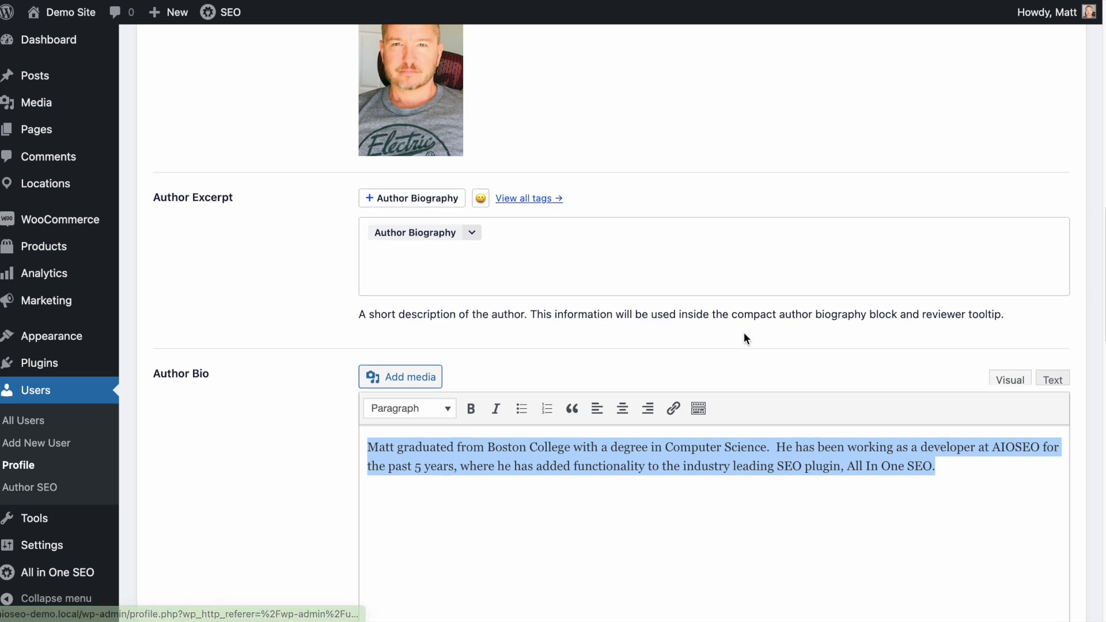
scroll(744, 334, down, 4)
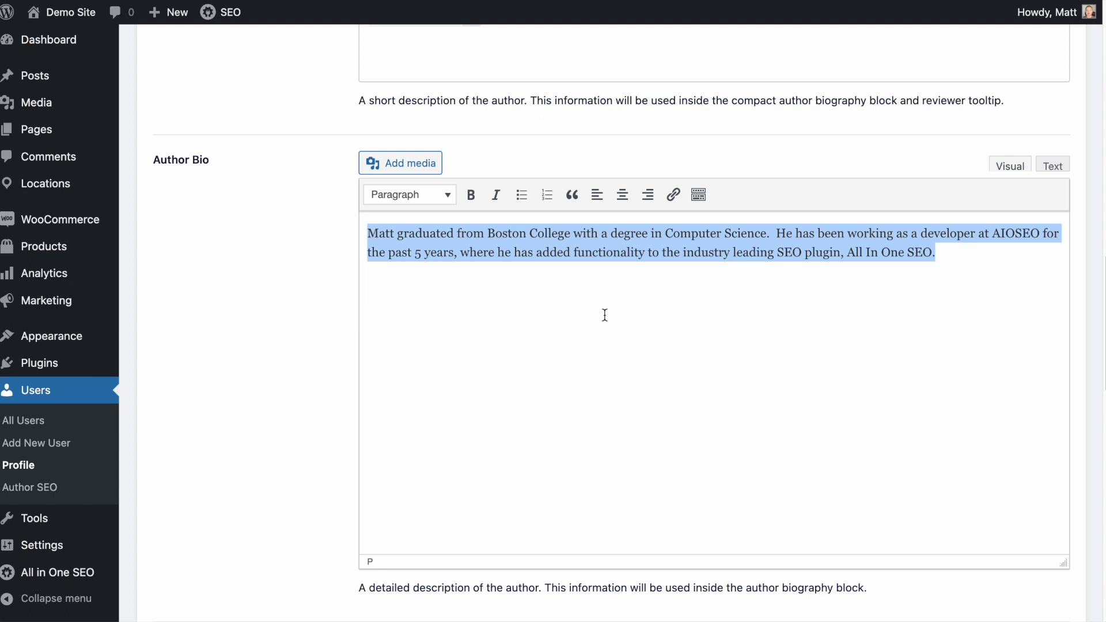
click(438, 287)
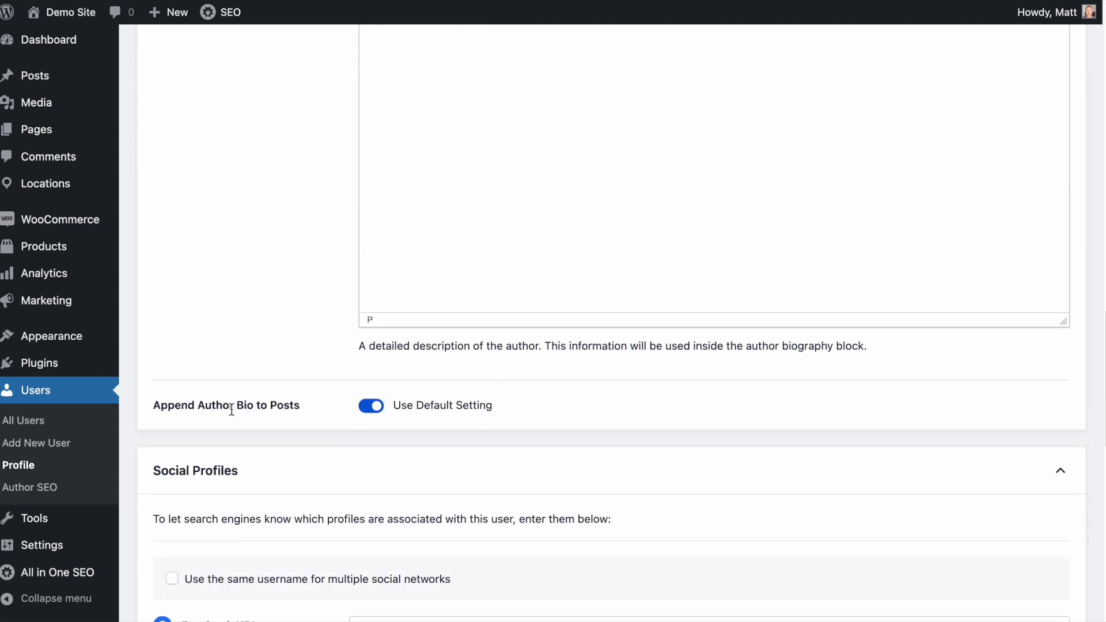
Step: Try overriding the default for Append Author Bio to Posts with its Enable option, and restore Use Default Setting
click(372, 406)
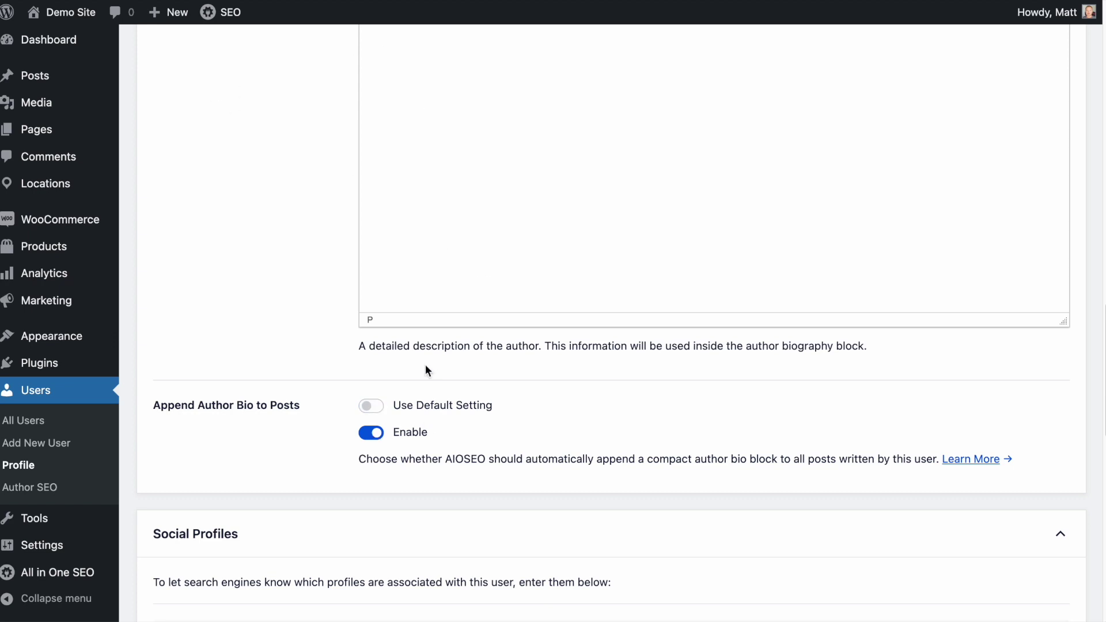
click(372, 408)
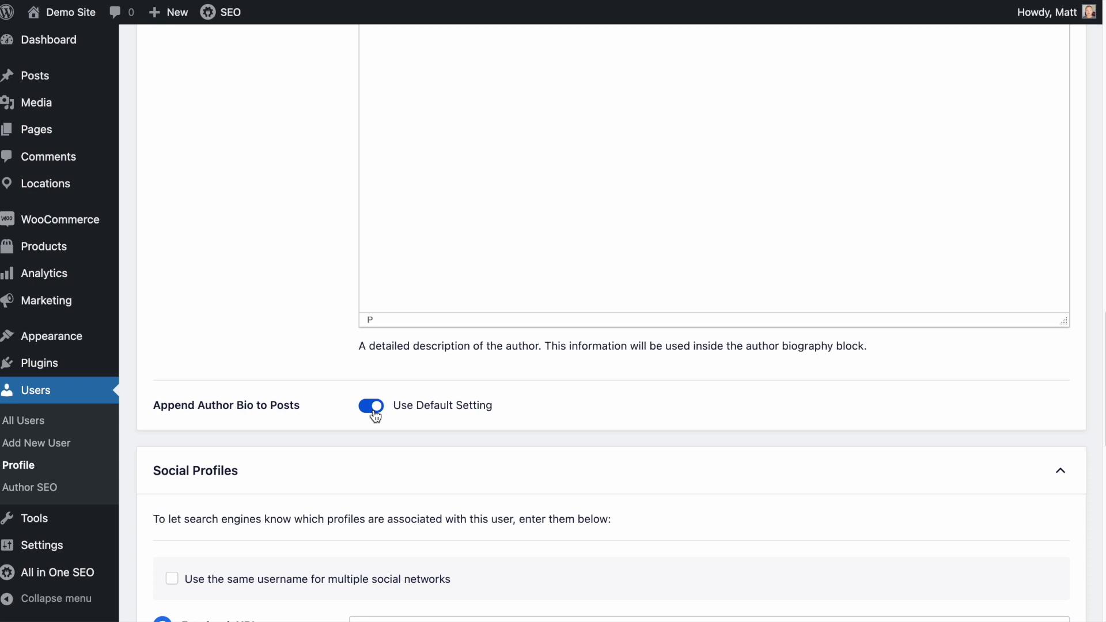
click(372, 410)
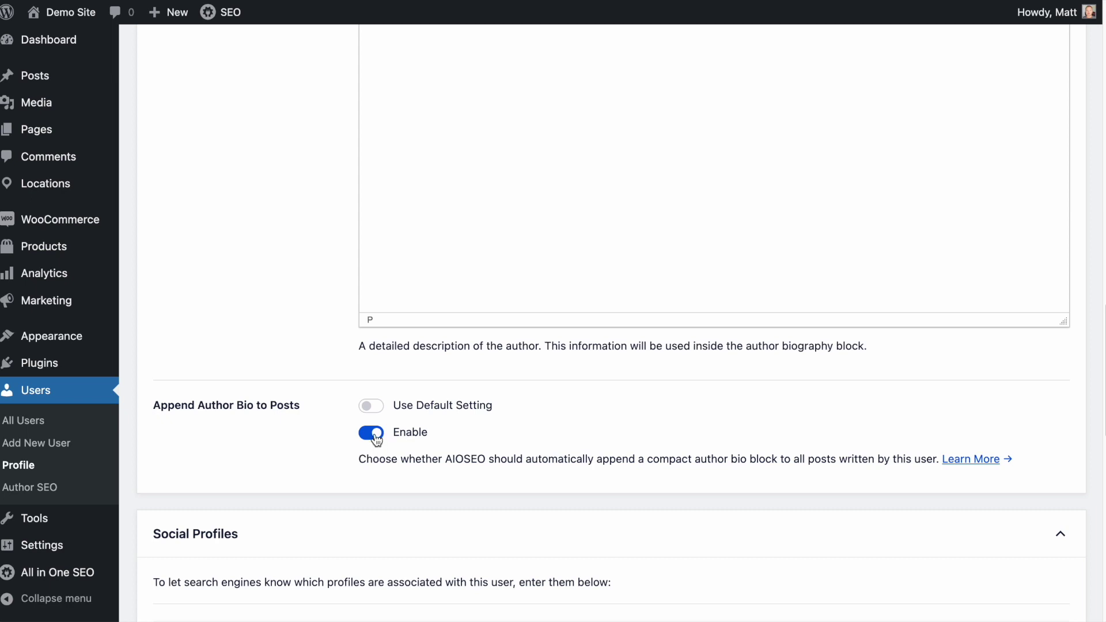
click(377, 440)
click(375, 408)
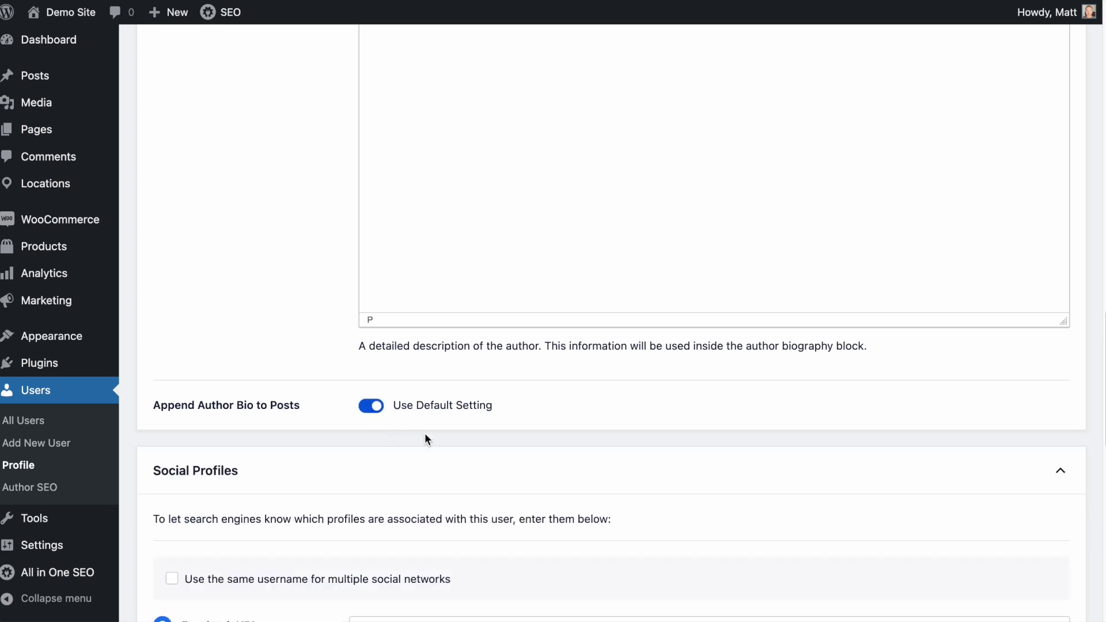
Step: Replace the page name at the end of the Facebook URL in Social Profiles with the author's own username
scroll(531, 362, down, 5)
scroll(530, 367, down, 1)
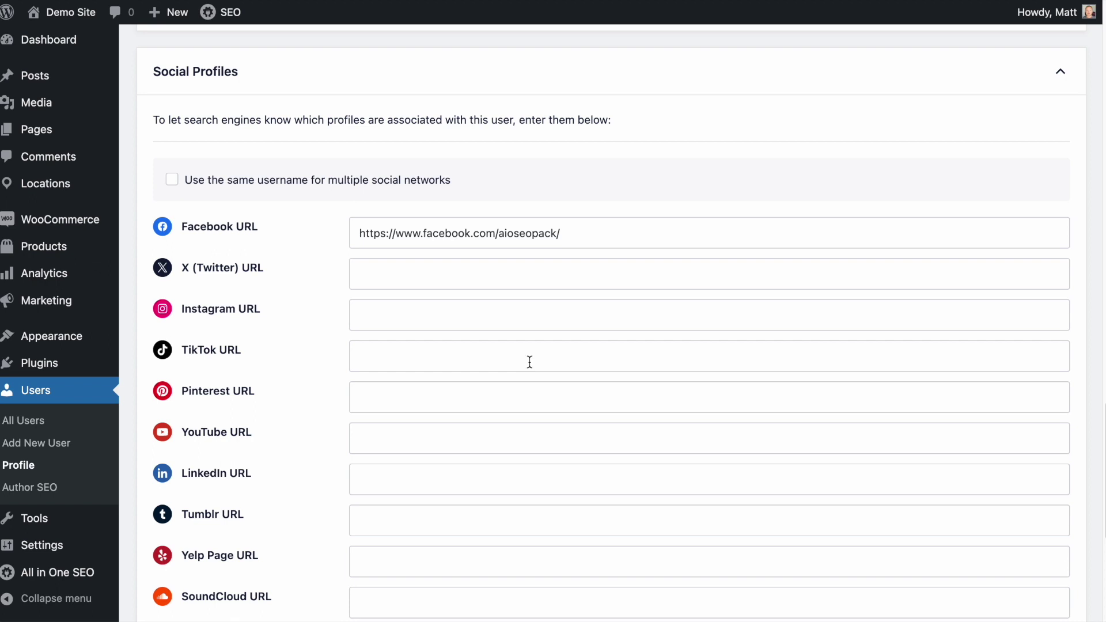
click(559, 234)
drag(499, 239, 567, 240)
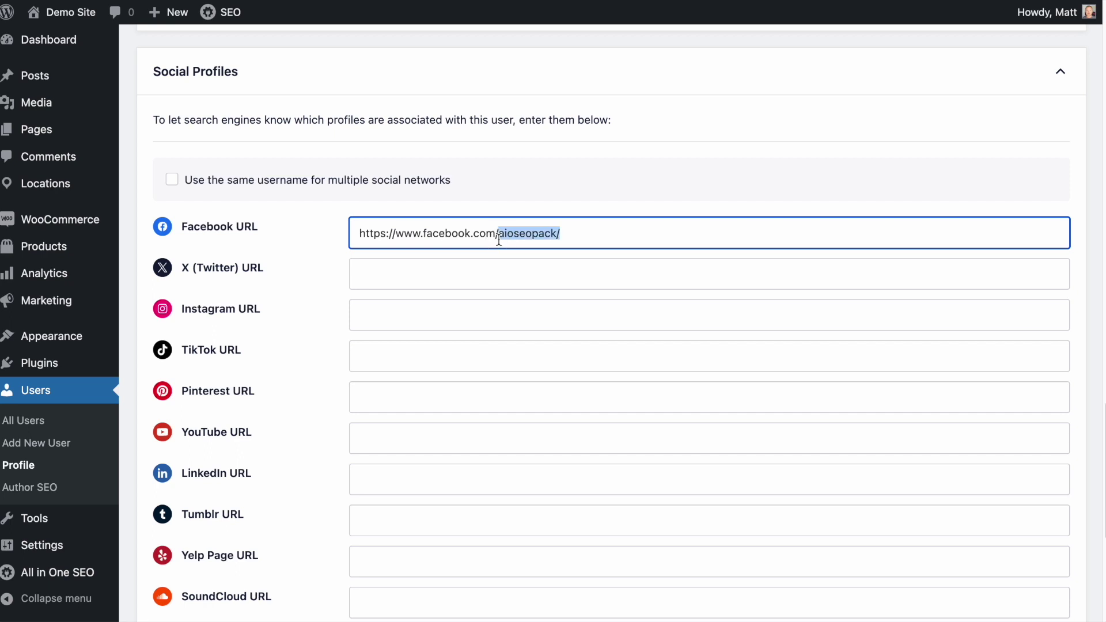
click(591, 240)
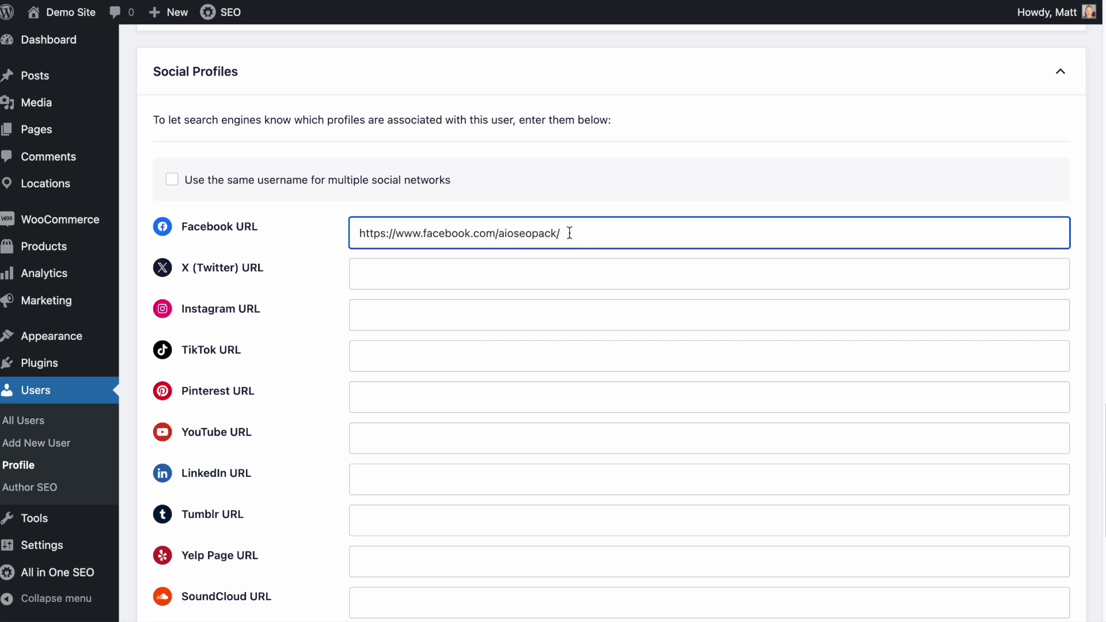
drag(568, 233, 499, 233)
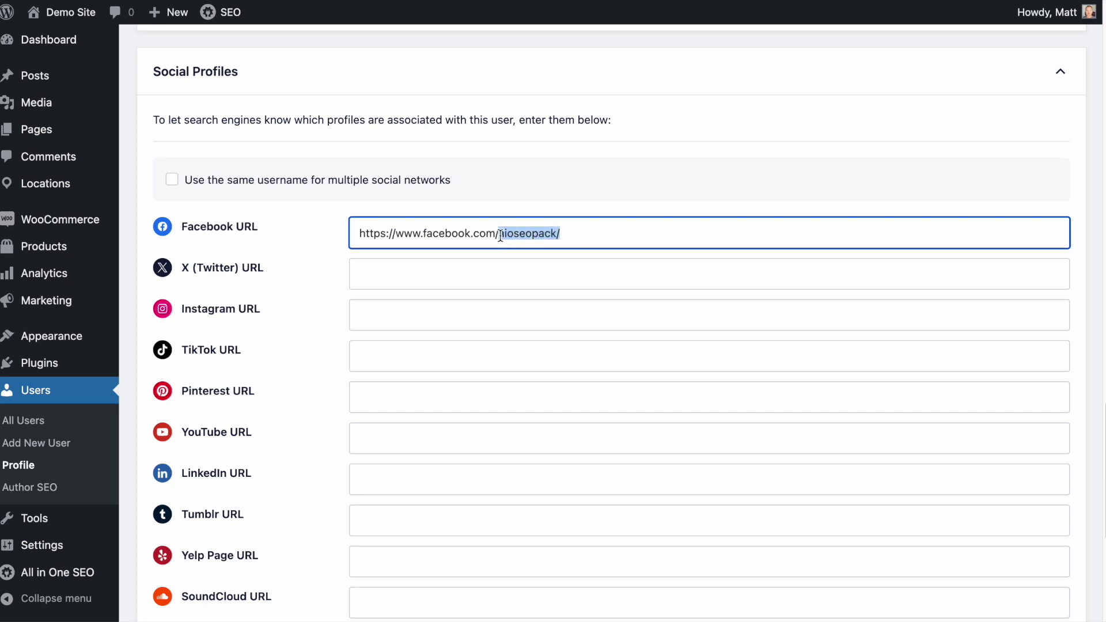
text(ma)
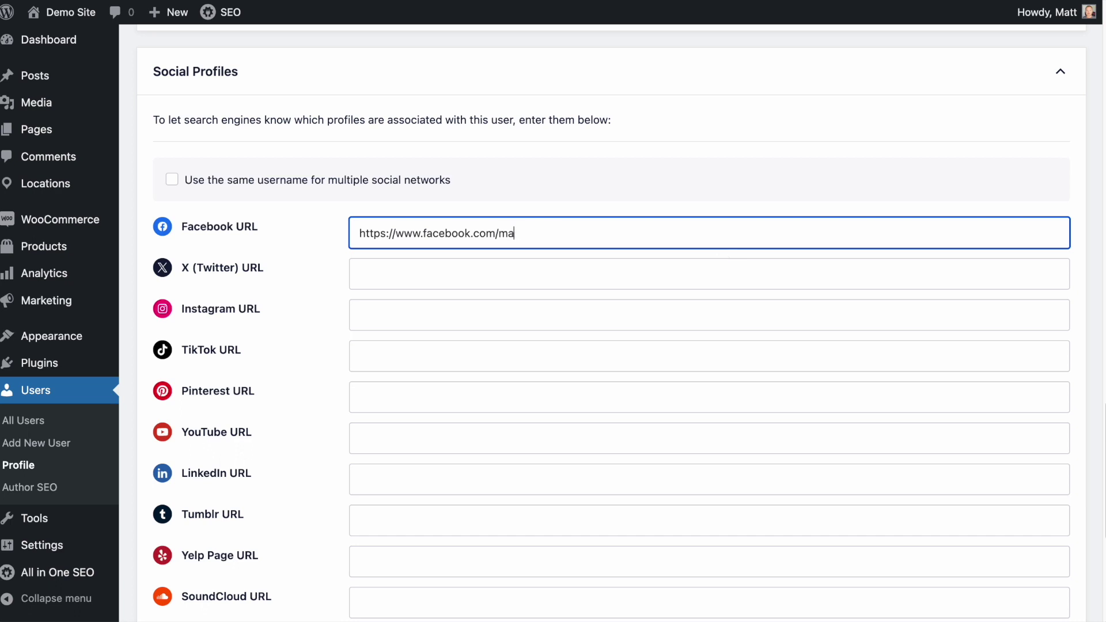
text(tt_author)
scroll(553, 294, down, 3)
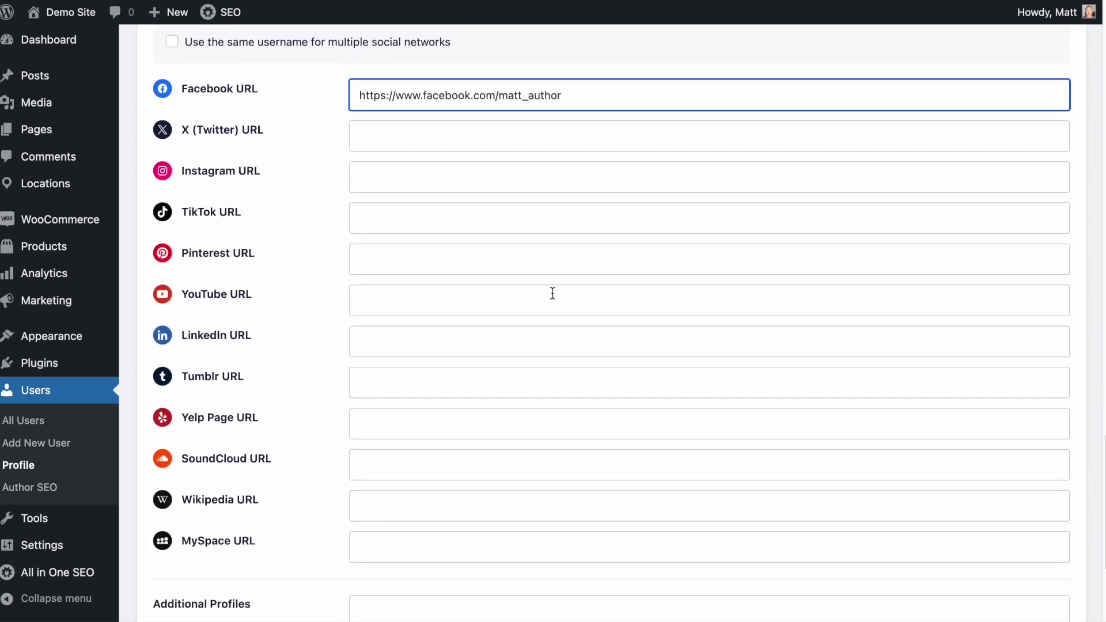
scroll(552, 294, up, 2)
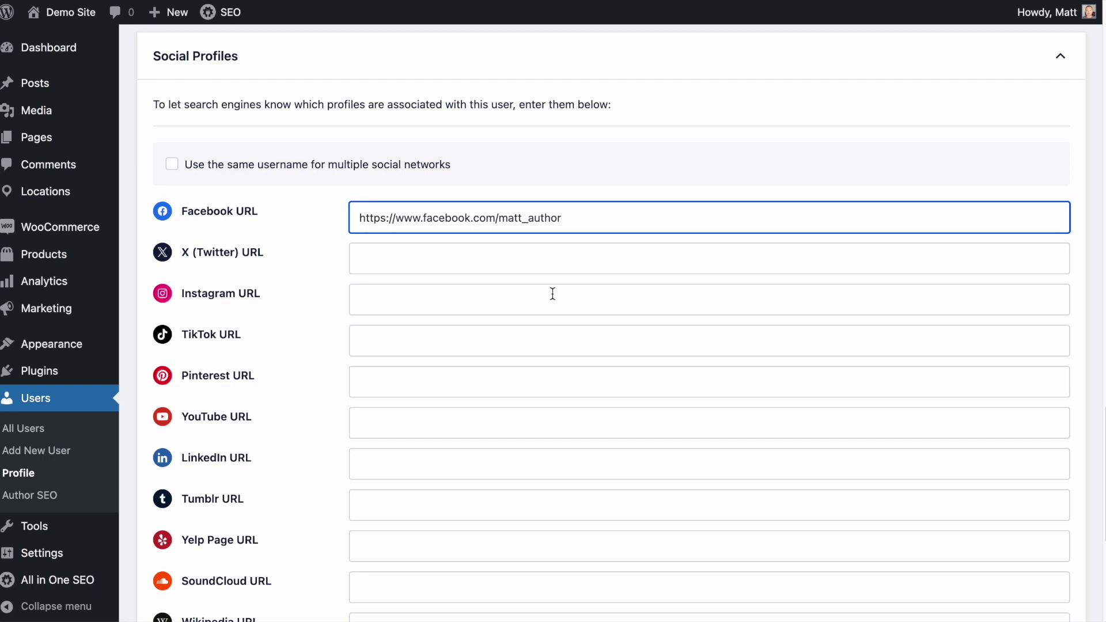
Step: Replace the username at the end of the Facebook URL with aioseopack, leave Additional Profiles empty, and update the profile
drag(580, 218, 499, 221)
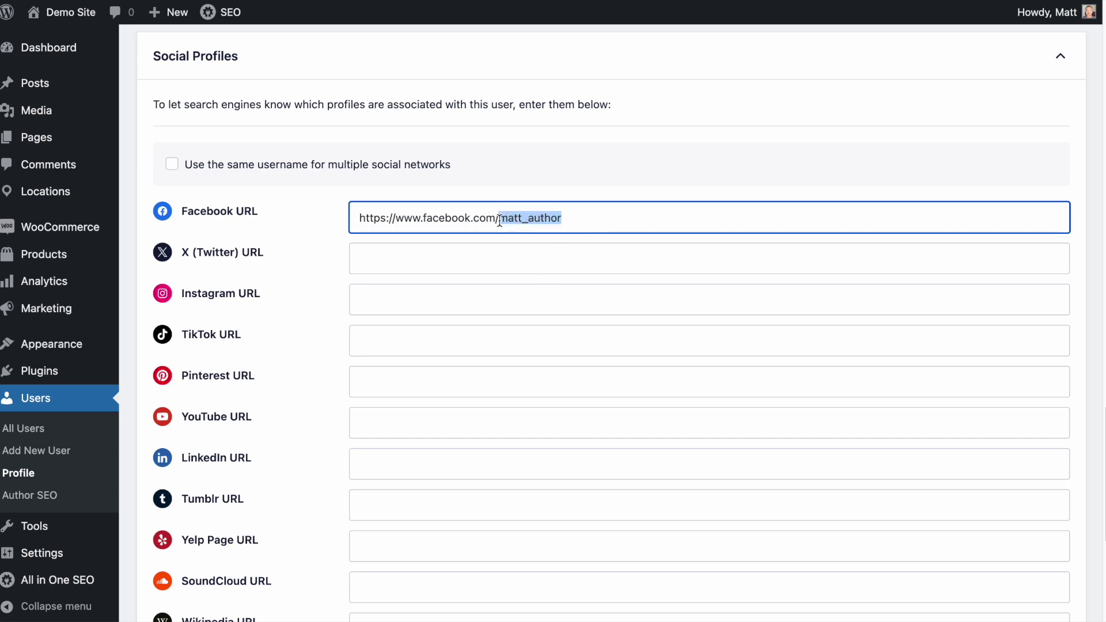
text(aioseopack)
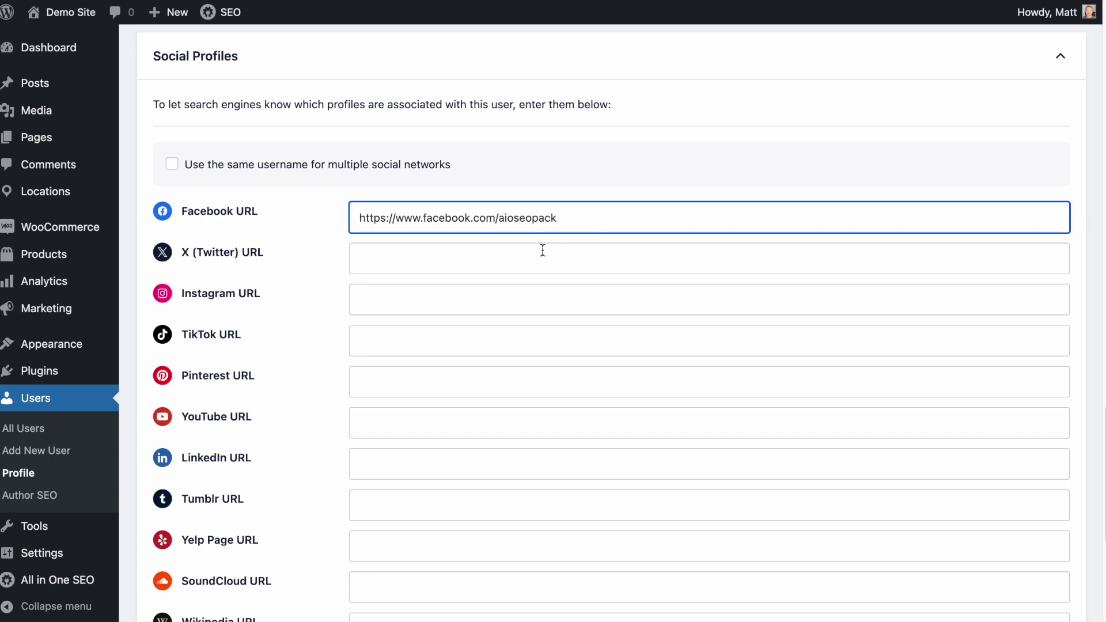
scroll(544, 251, down, 3)
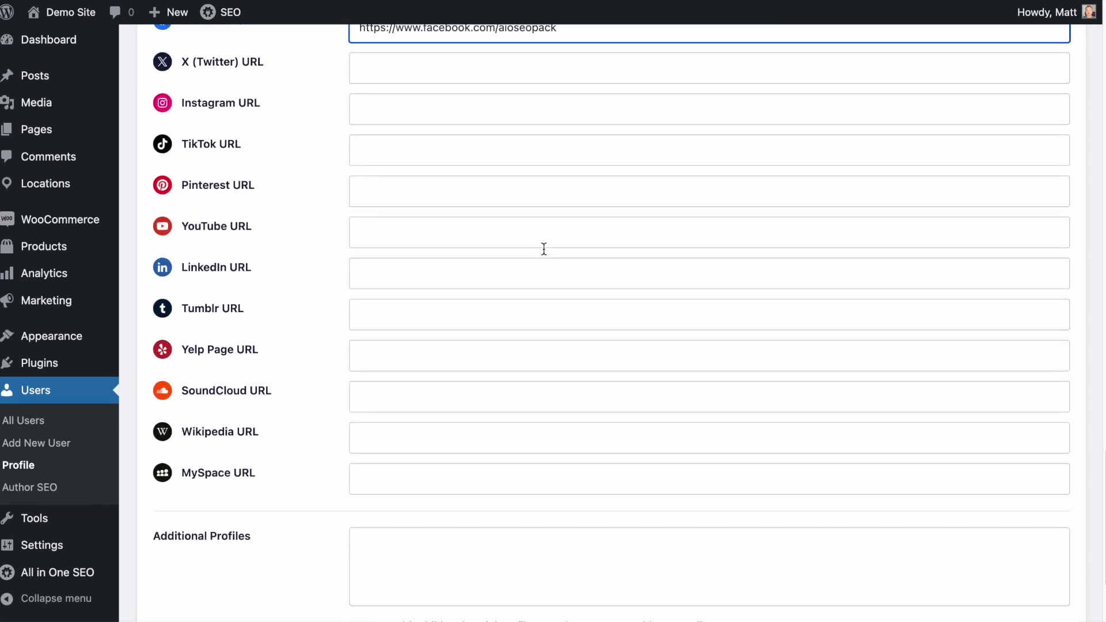
scroll(544, 249, down, 3)
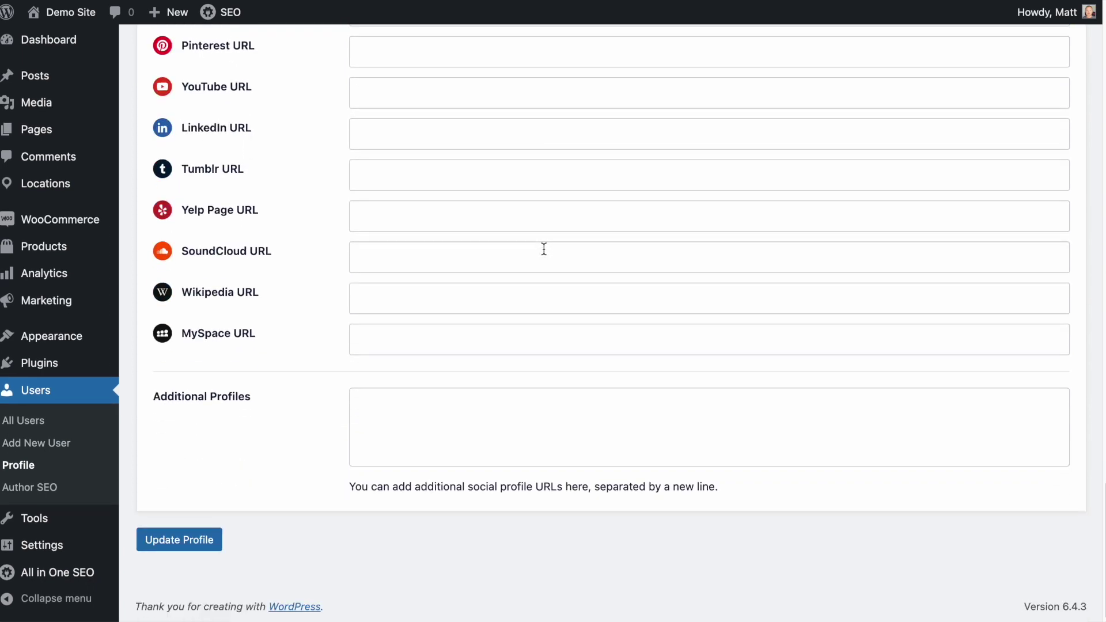
click(483, 417)
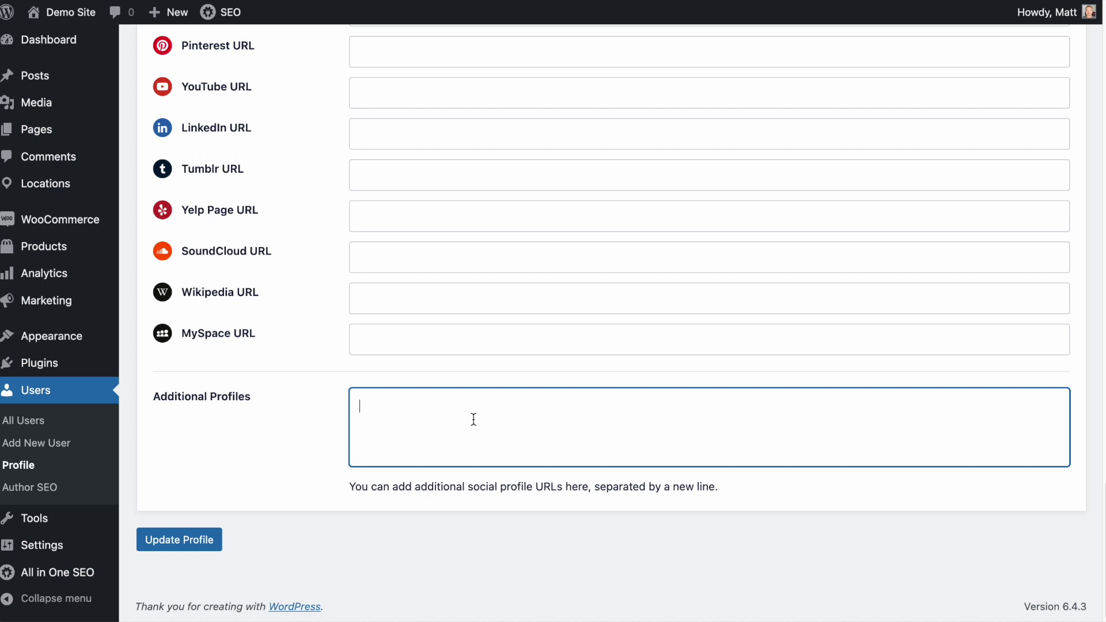
click(211, 544)
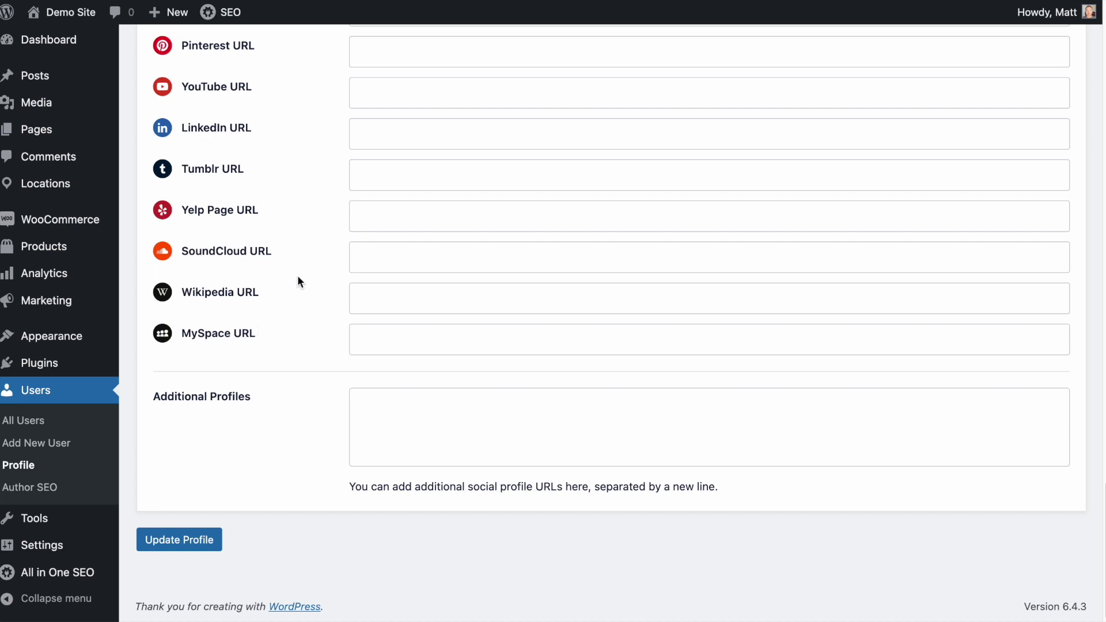
Step: View the published Men's Basketball Shoes post from the posts list and examine the author bio box below its content
mouse_move(35, 79)
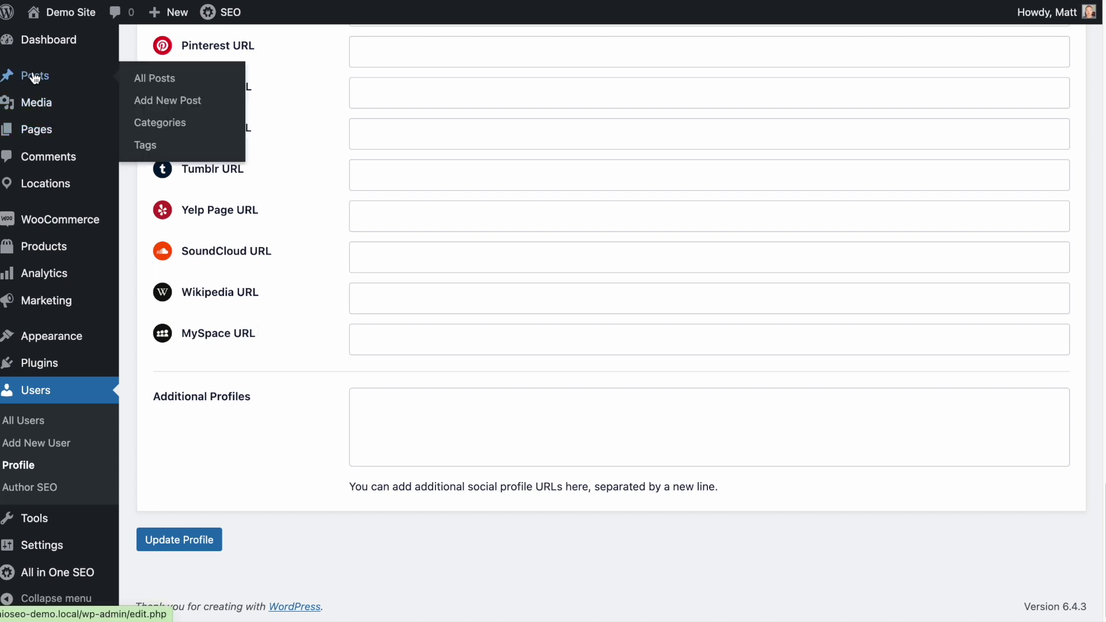
click(34, 76)
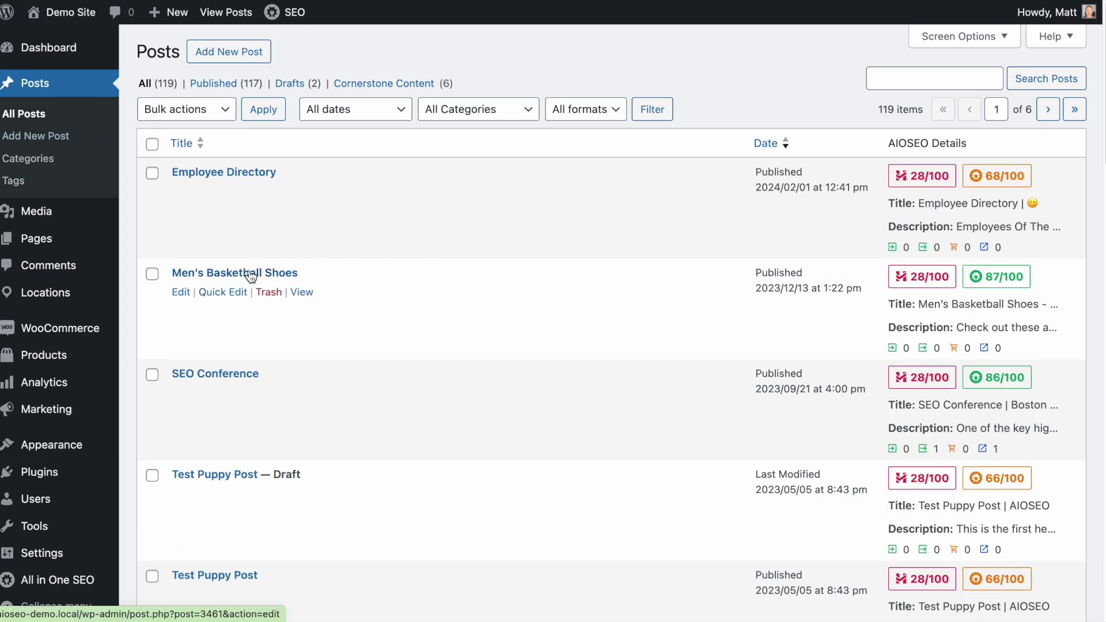
click(310, 292)
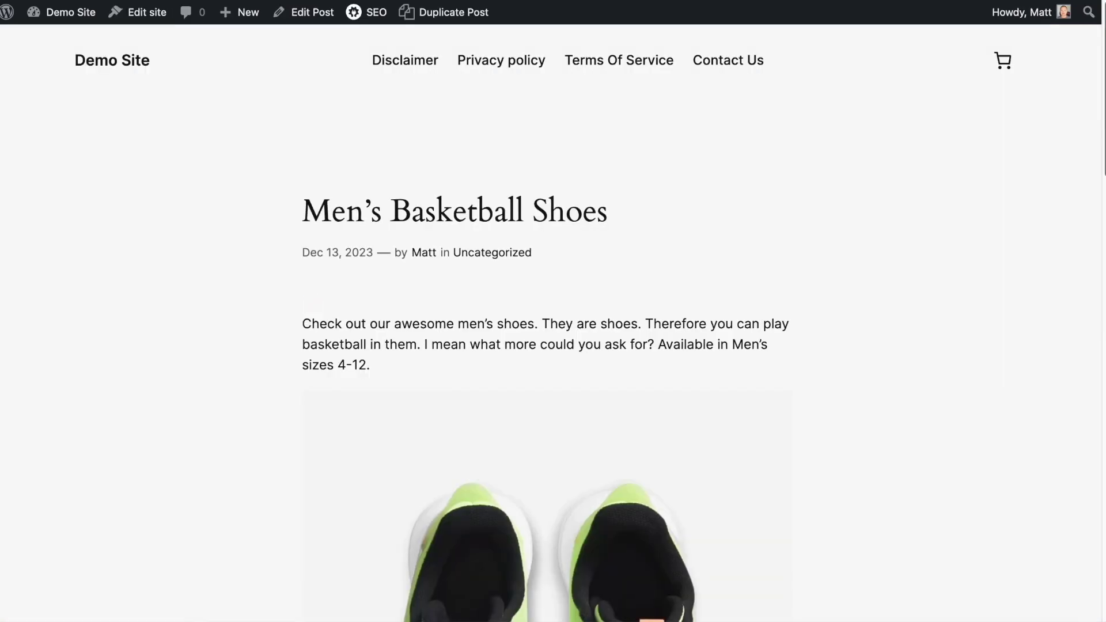
scroll(1098, 121, down, 5)
drag(1097, 191, 1065, 388)
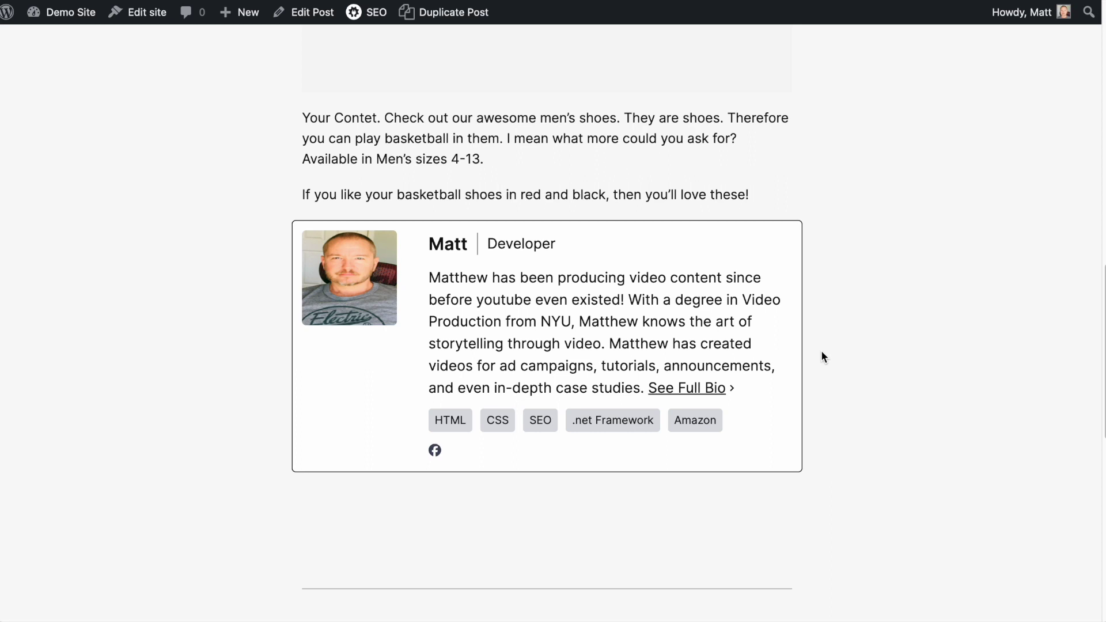
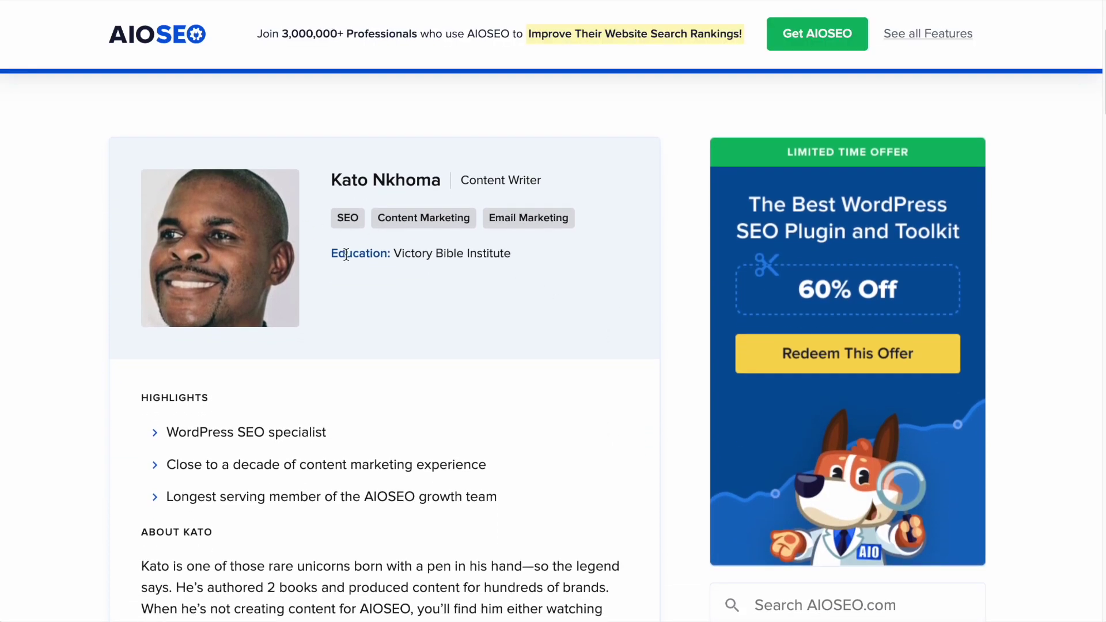
Step: Examine a content writer's full bio page on the AIOSEO site, and the writer and reviewer credits on the E-E-A-T author bio article
scroll(513, 333, down, 1)
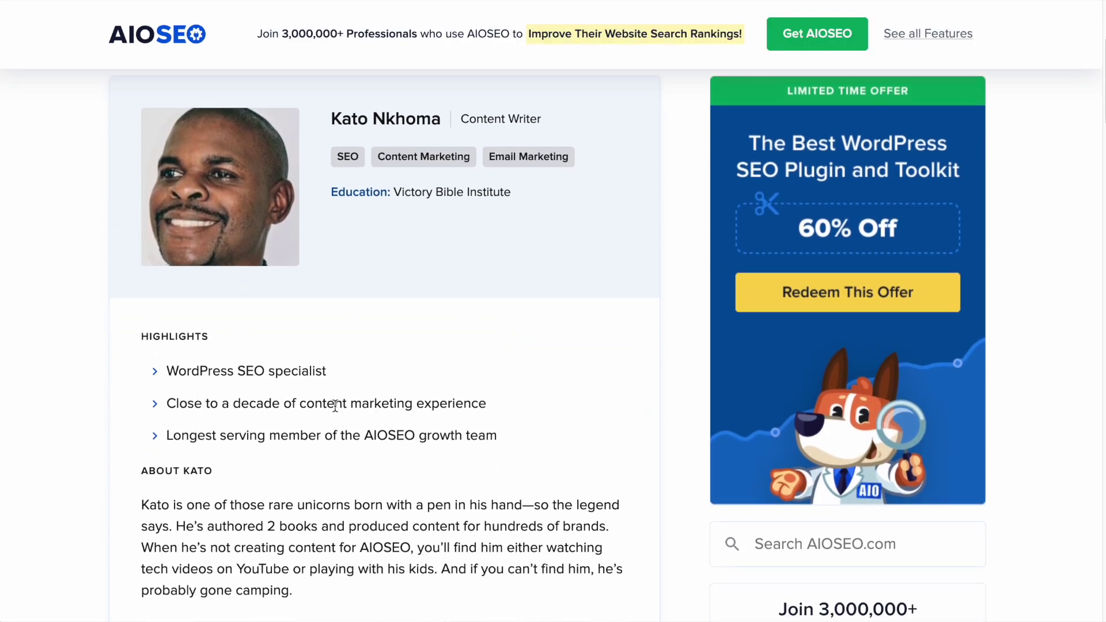
scroll(352, 404, down, 2)
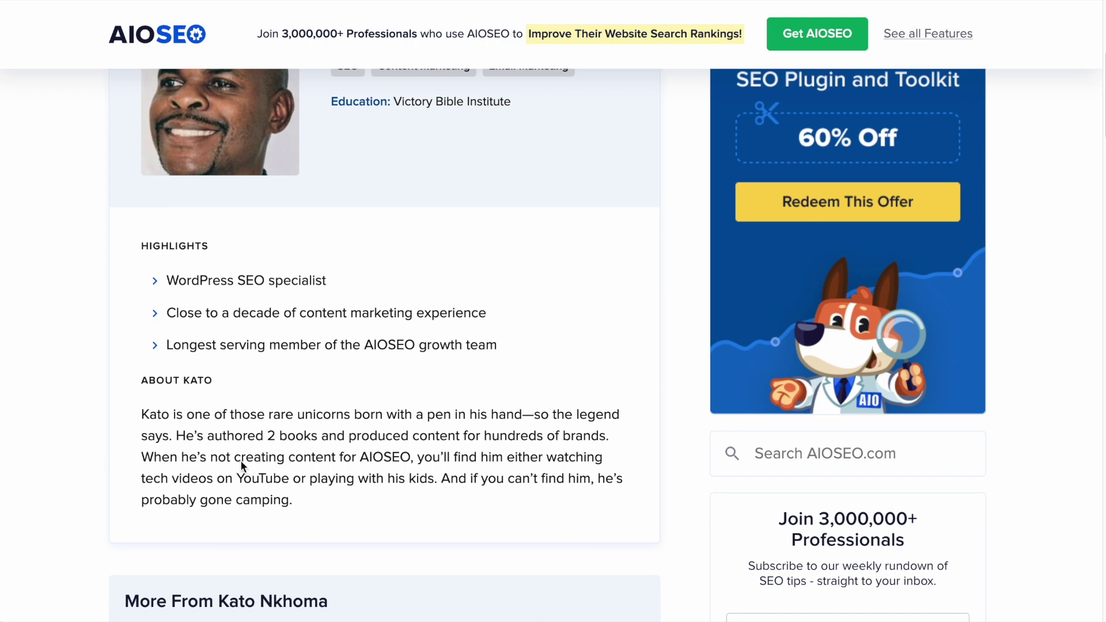
scroll(308, 363, up, 6)
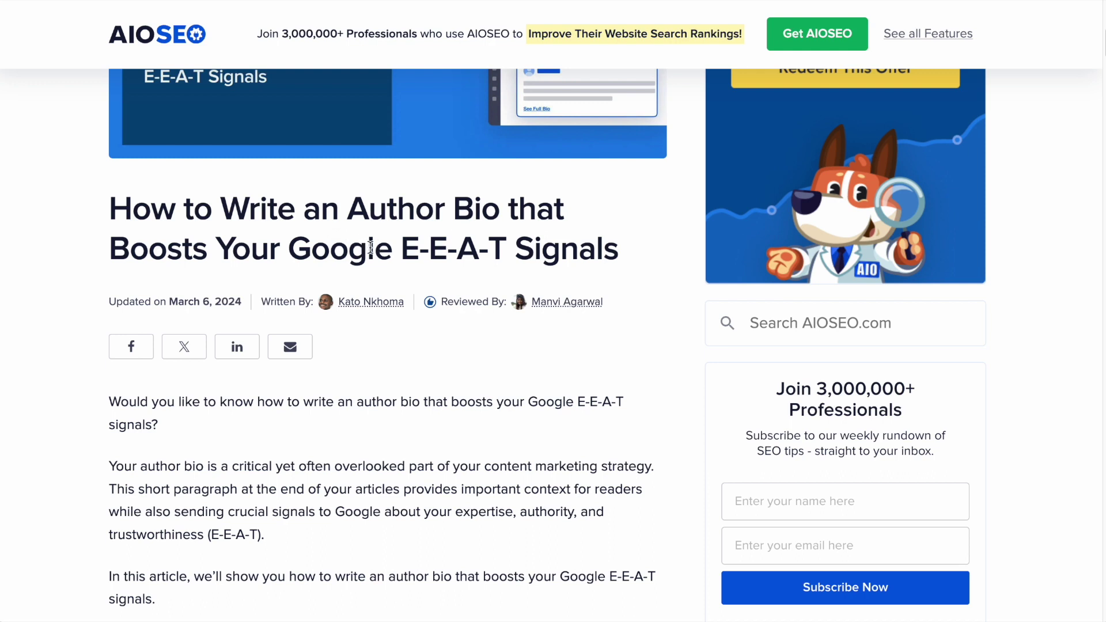
mouse_move(580, 305)
mouse_move(366, 306)
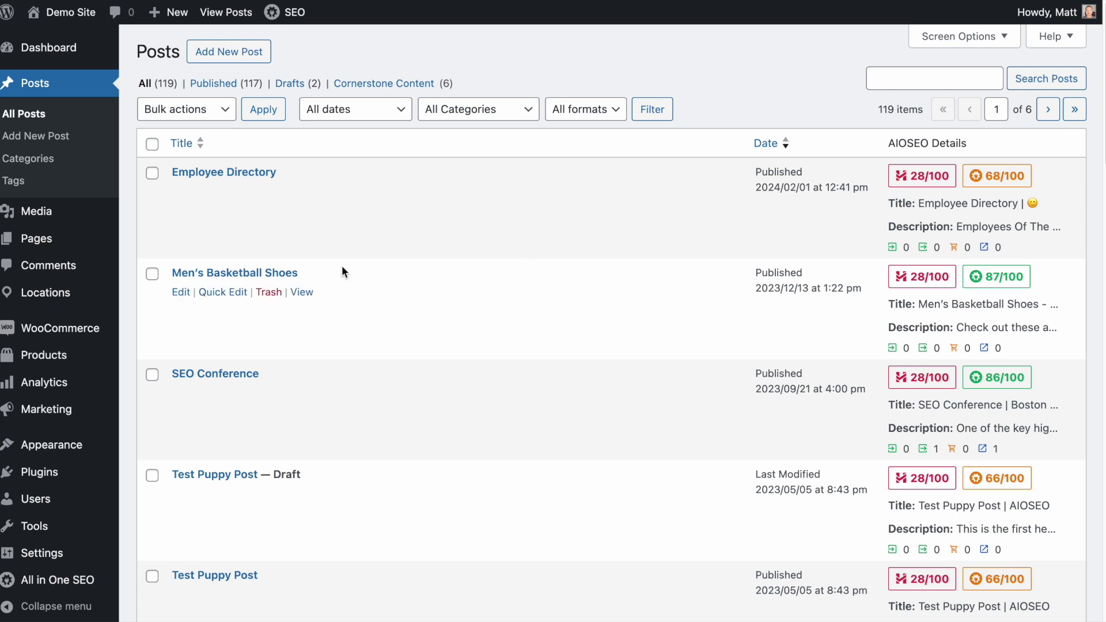
Step: Open the Men's Basketball Shoes post for editing and review its Author choices, keeping the current author selected
click(257, 277)
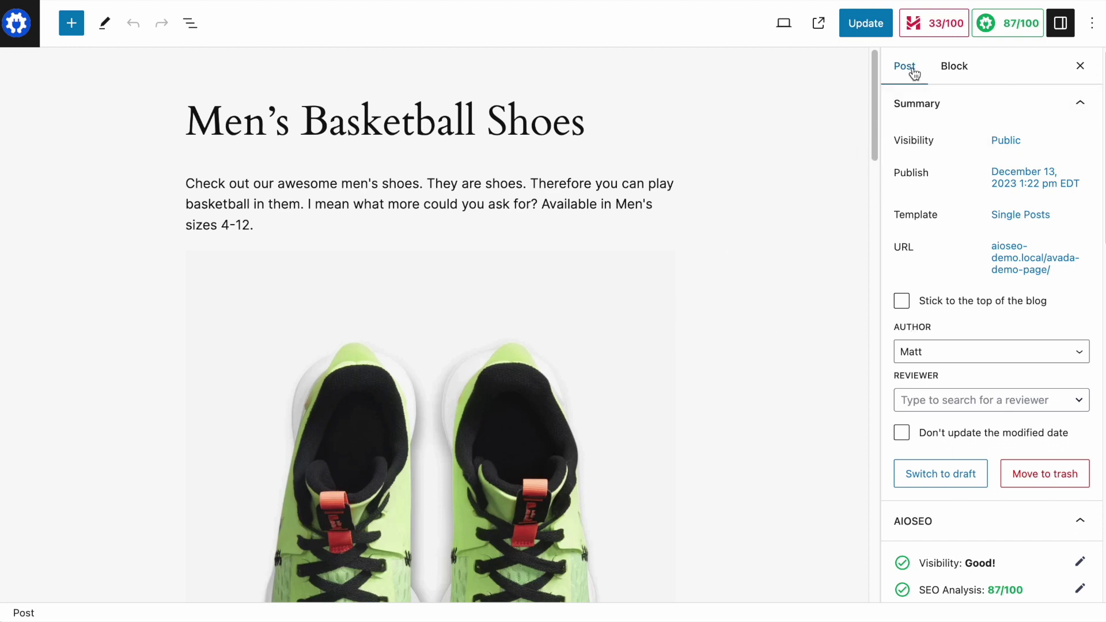
click(958, 67)
click(898, 68)
click(953, 357)
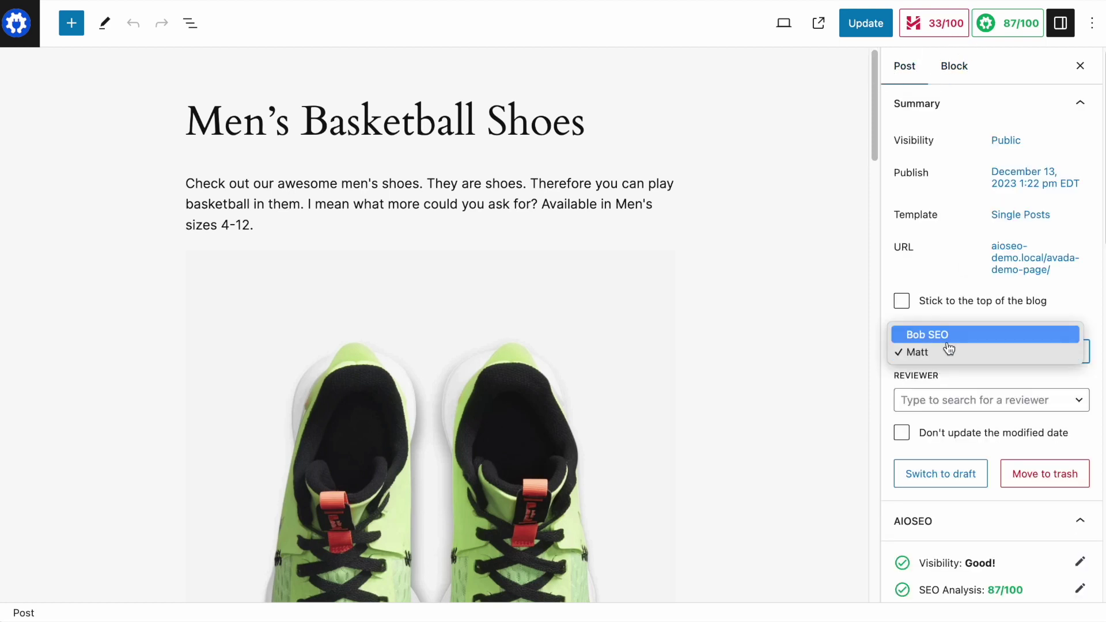
click(916, 361)
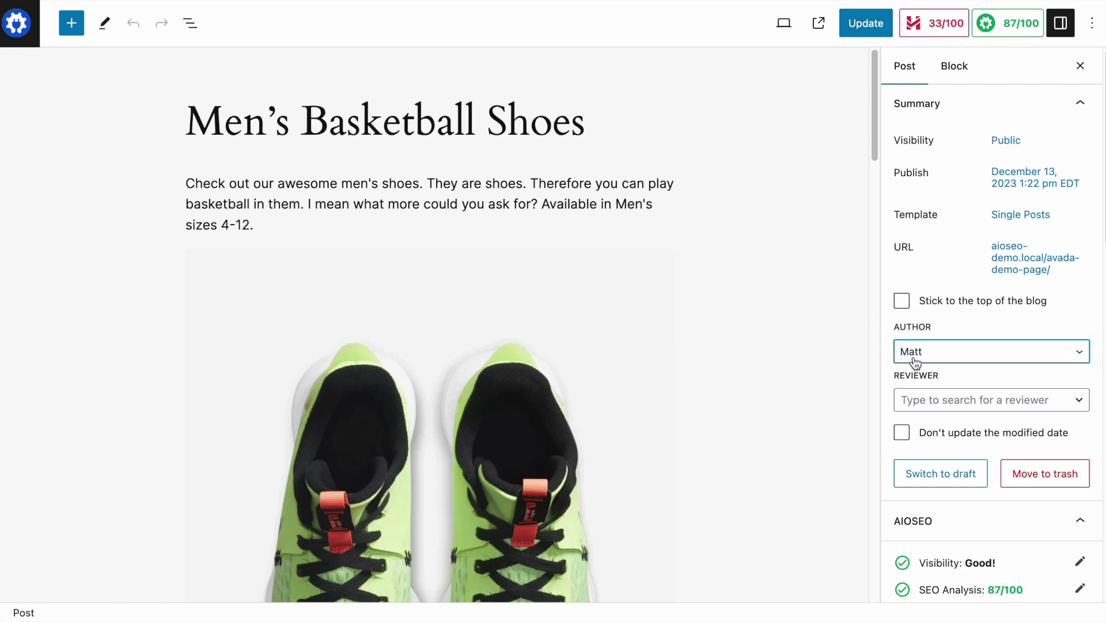
Step: Assign the first user in the reviewer list as the post's Reviewer and update the post
click(940, 403)
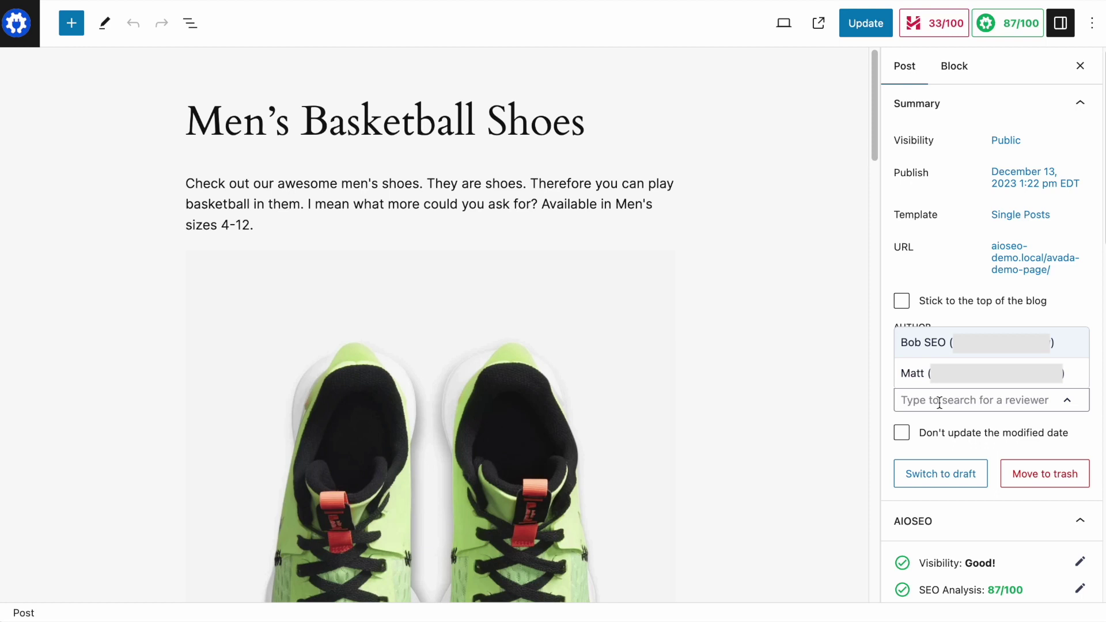
click(924, 349)
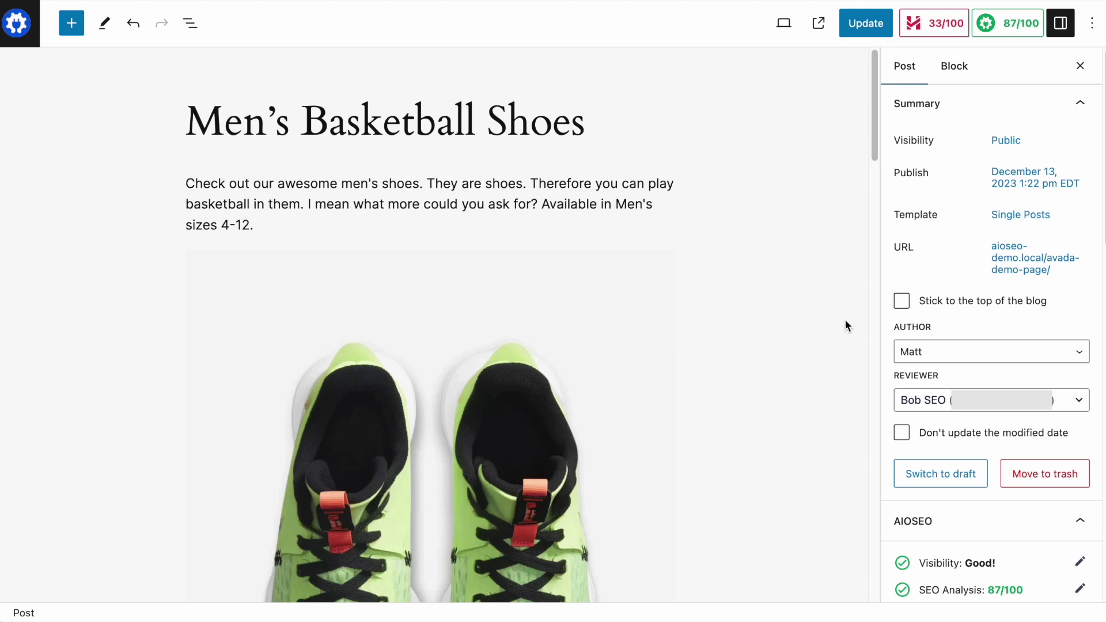
click(864, 23)
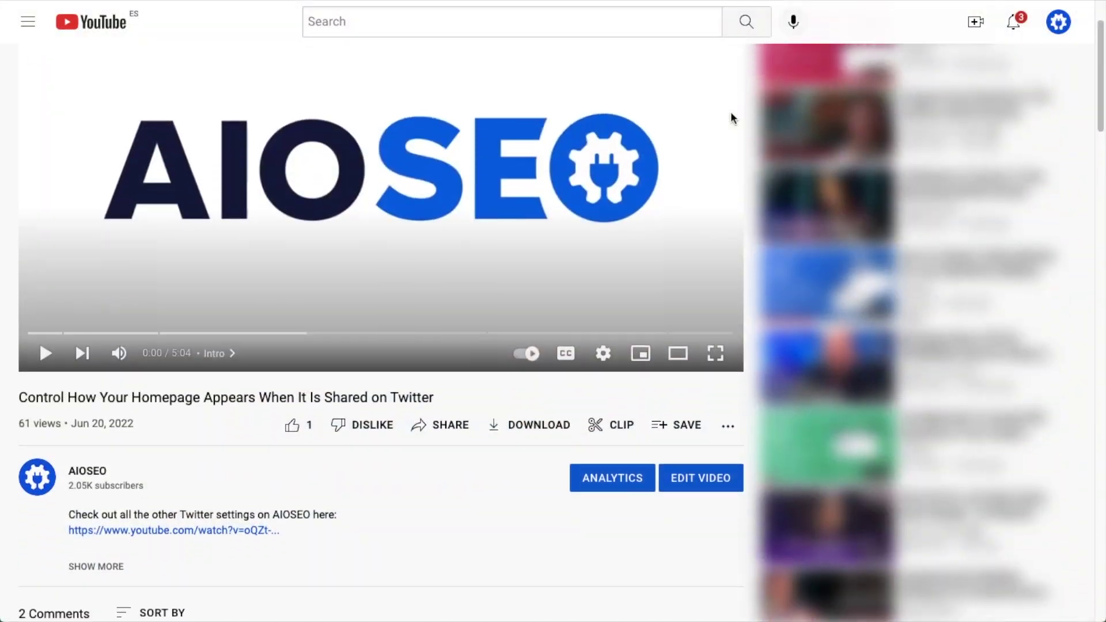
Step: Expand the description of the AIOSEO video on YouTube and open its link for getting a copy of All In One SEO
scroll(731, 116, down, 3)
click(113, 379)
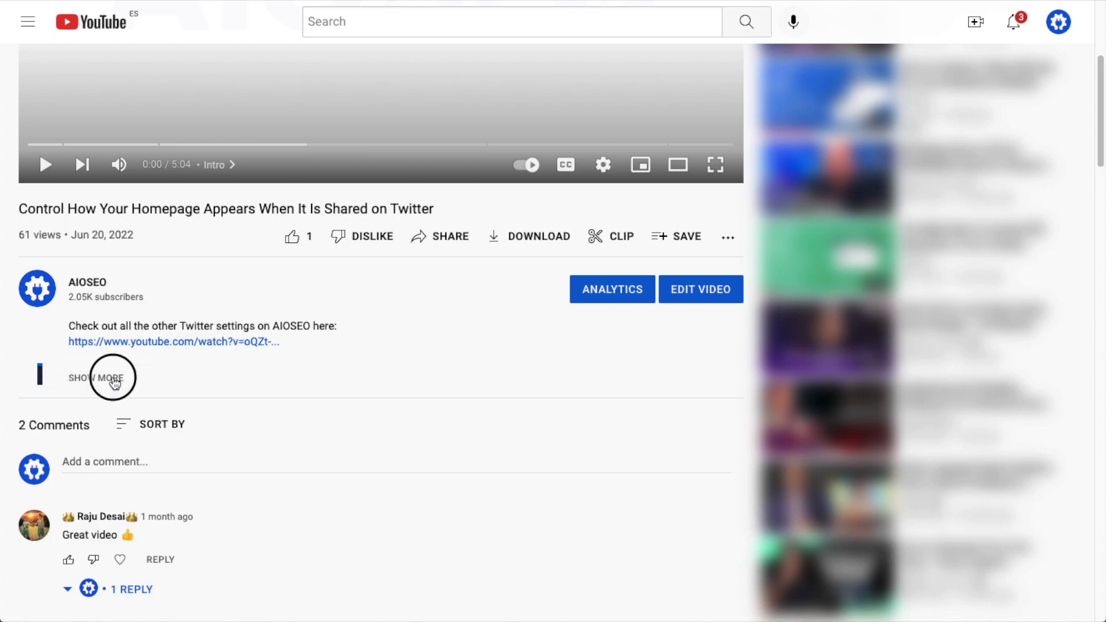
scroll(614, 369, down, 5)
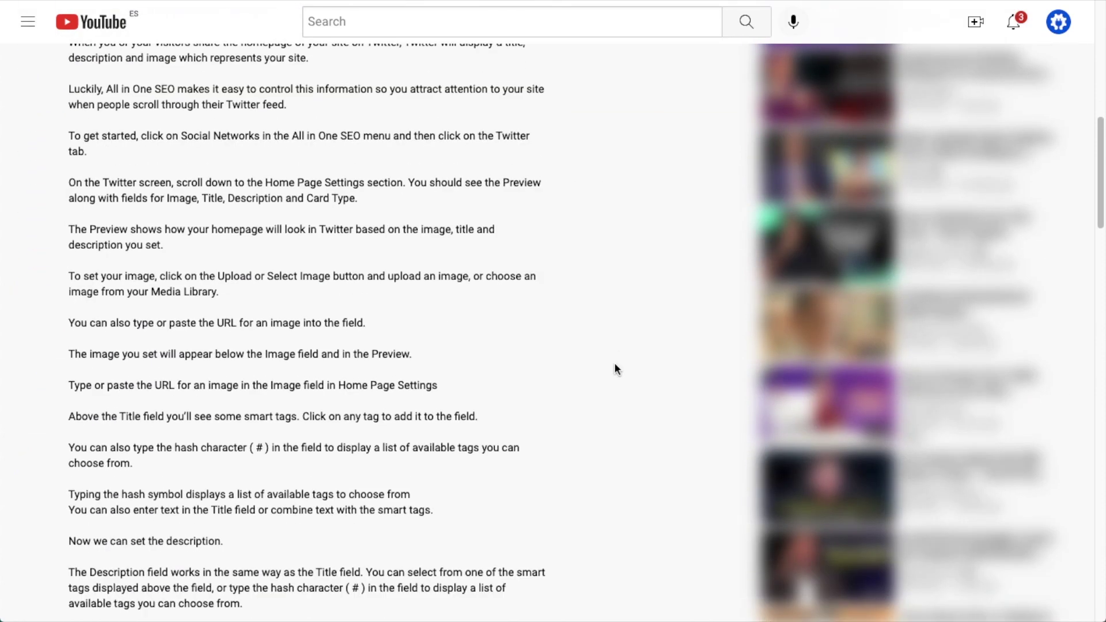
scroll(616, 364, down, 15)
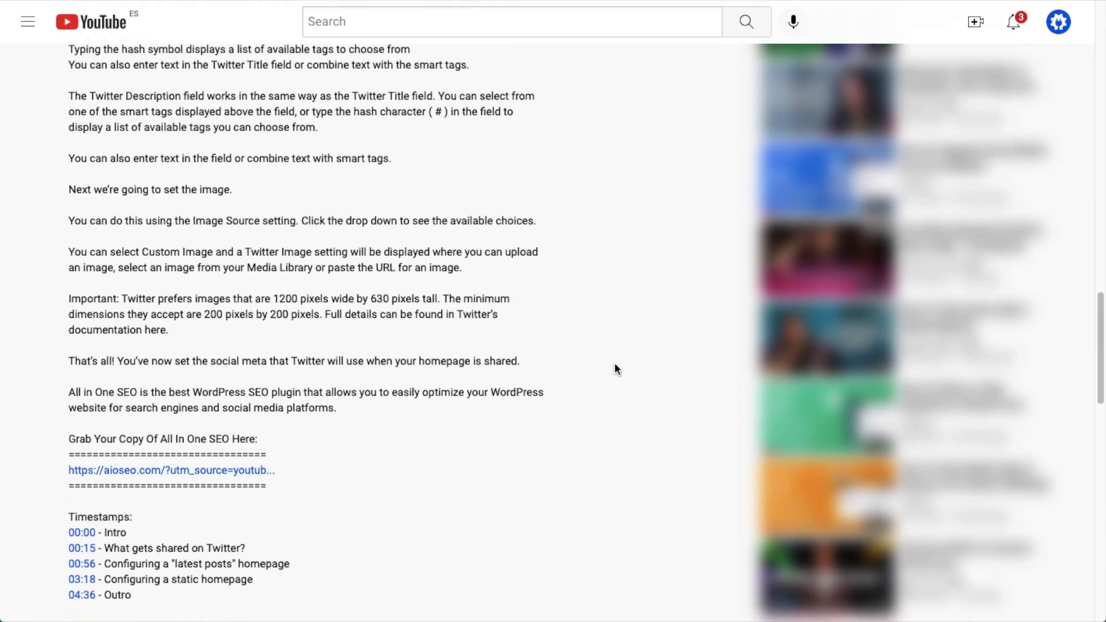
scroll(615, 362, down, 2)
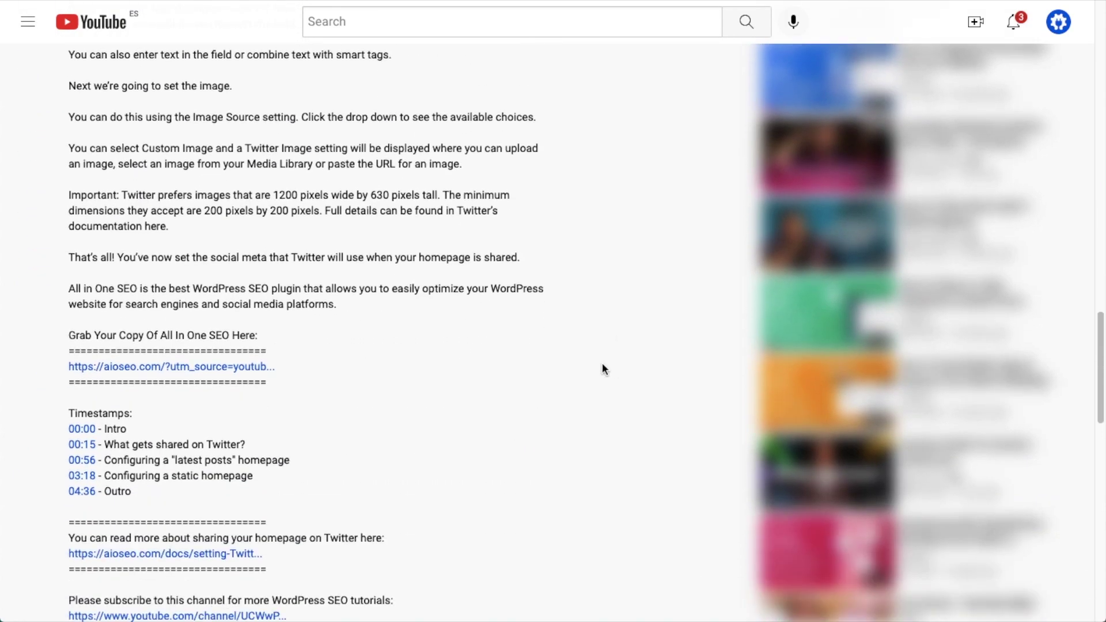
click(210, 365)
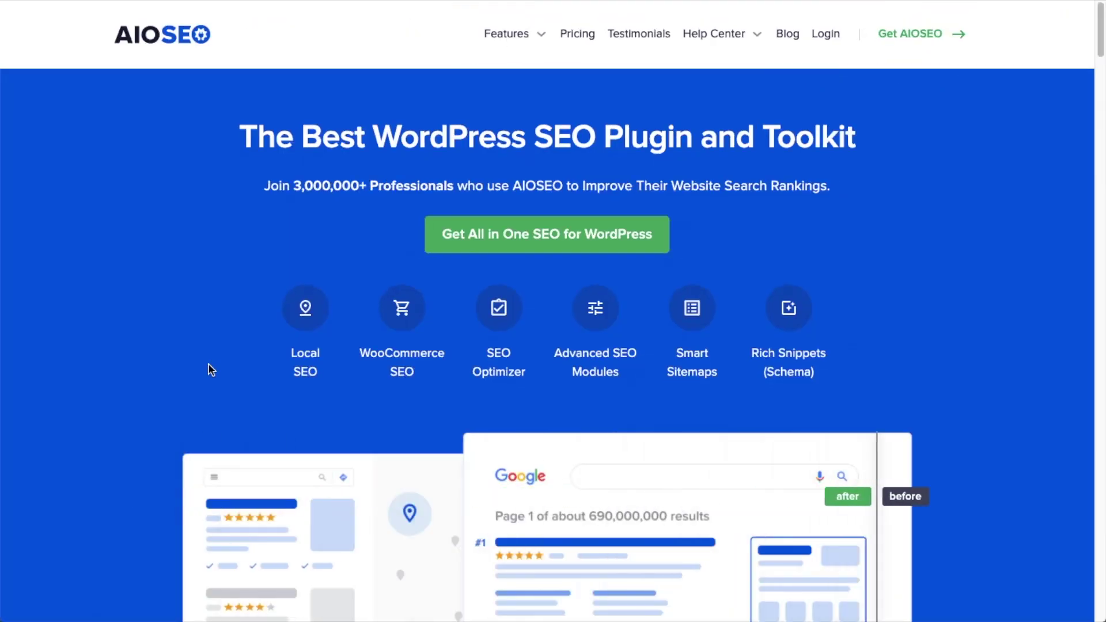